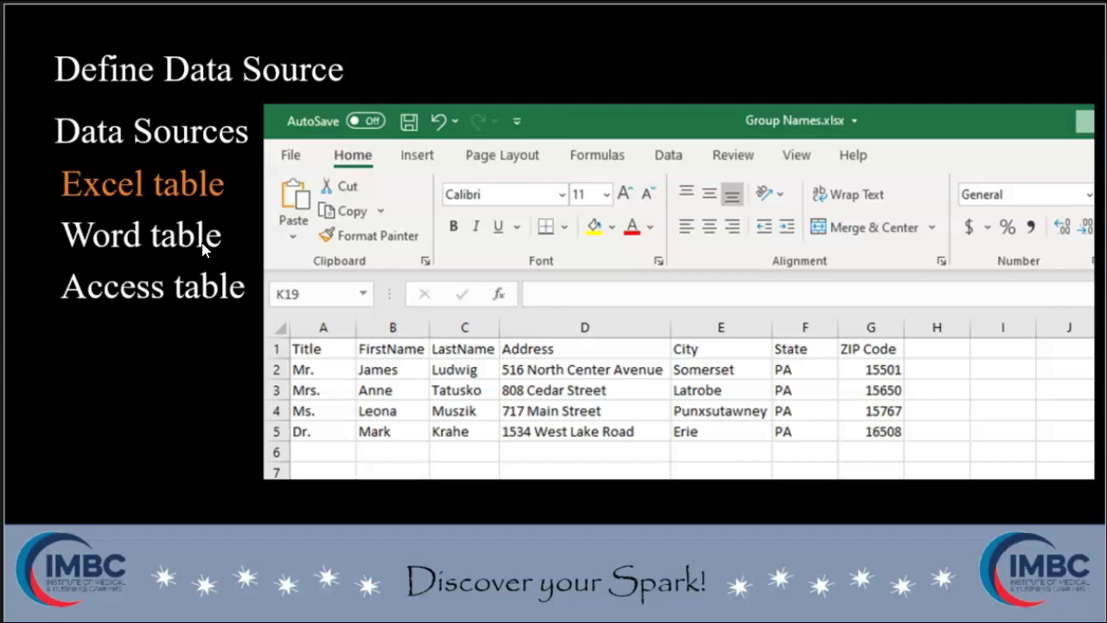
# Advance past the PowerPoint slide so the blank Word document Document2 is showing
pyautogui.click(131, 350)
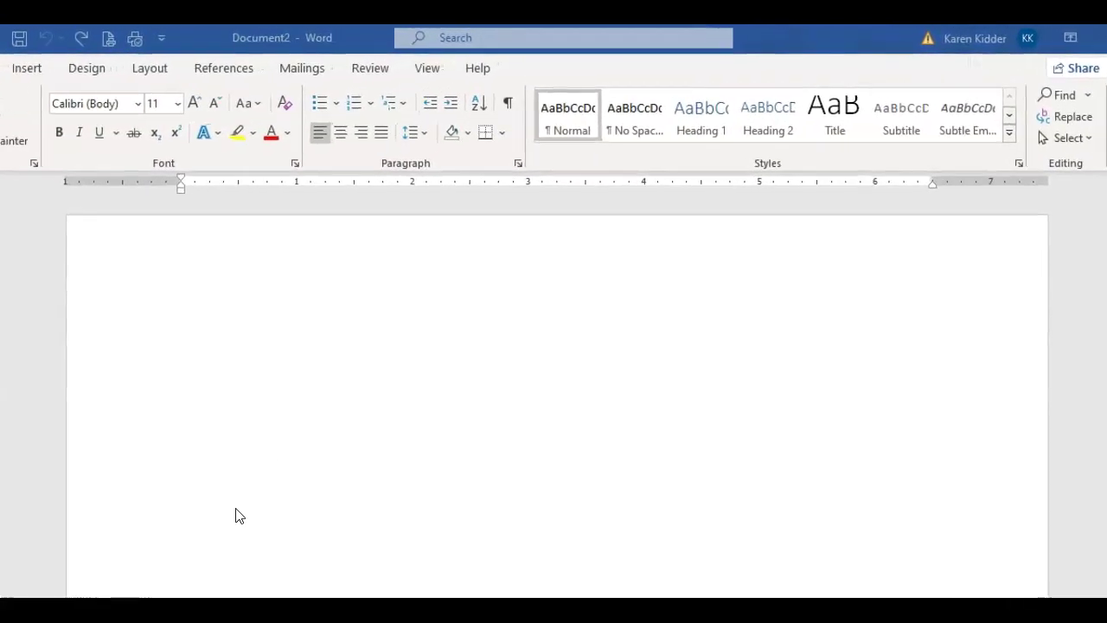
# Set up a new Word table sized 7 columns by 16 rows in Document2
pyautogui.click(28, 70)
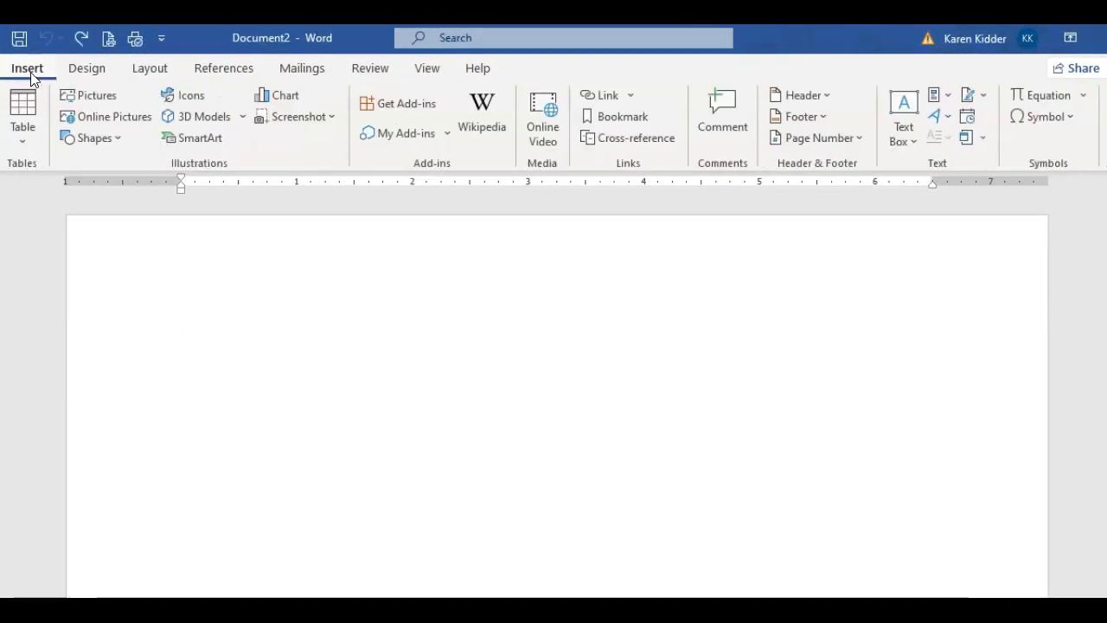
pyautogui.click(13, 148)
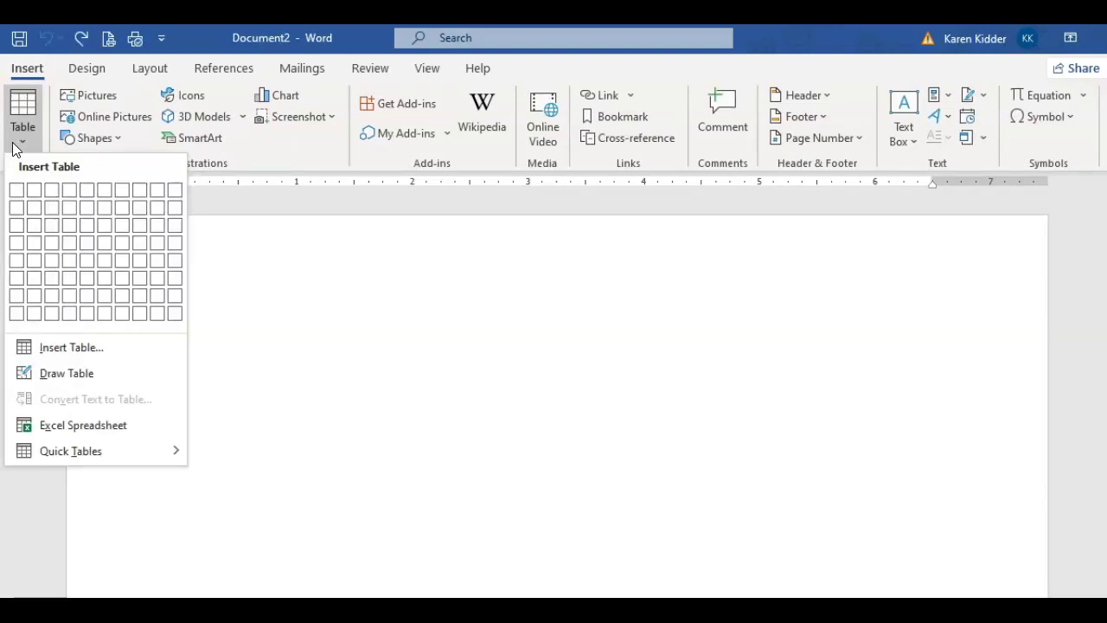
pyautogui.click(38, 349)
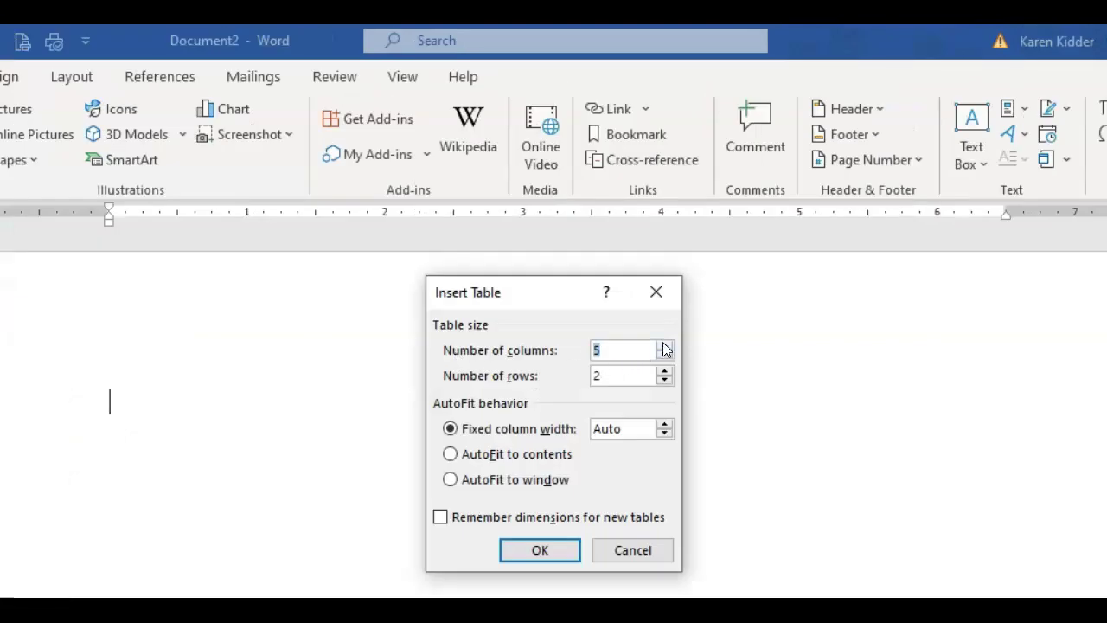
pyautogui.click(664, 345)
pyautogui.click(665, 345)
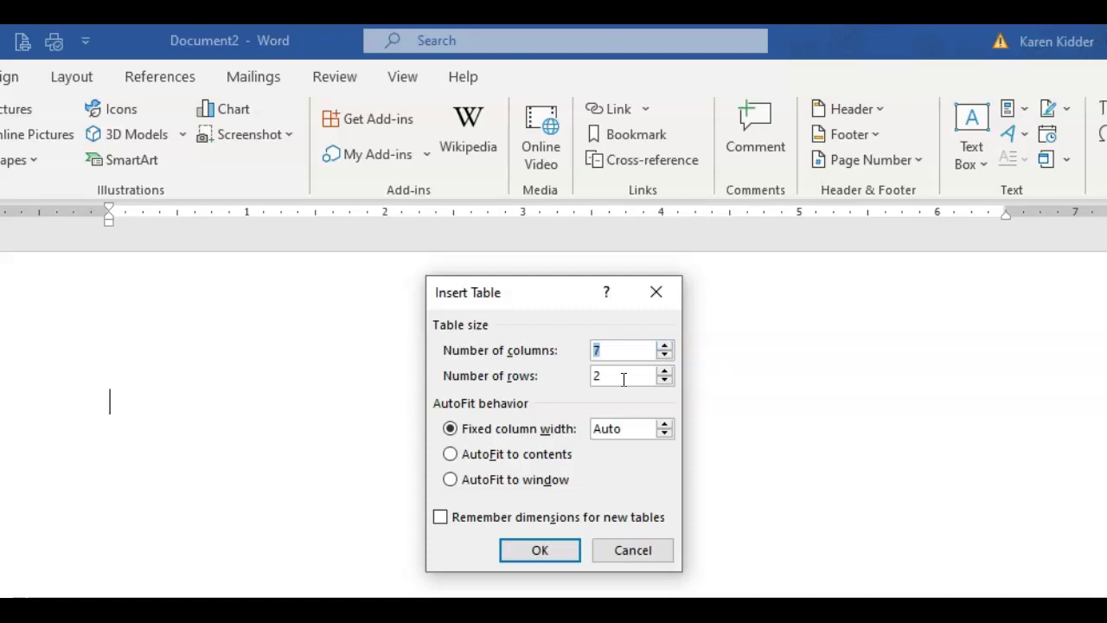
pyautogui.moveTo(628, 378); pyautogui.dragTo(555, 377)
pyautogui.write('16')
# Insert the table and enter the first headings: Title, FirstName, LastName and Address
pyautogui.click(538, 553)
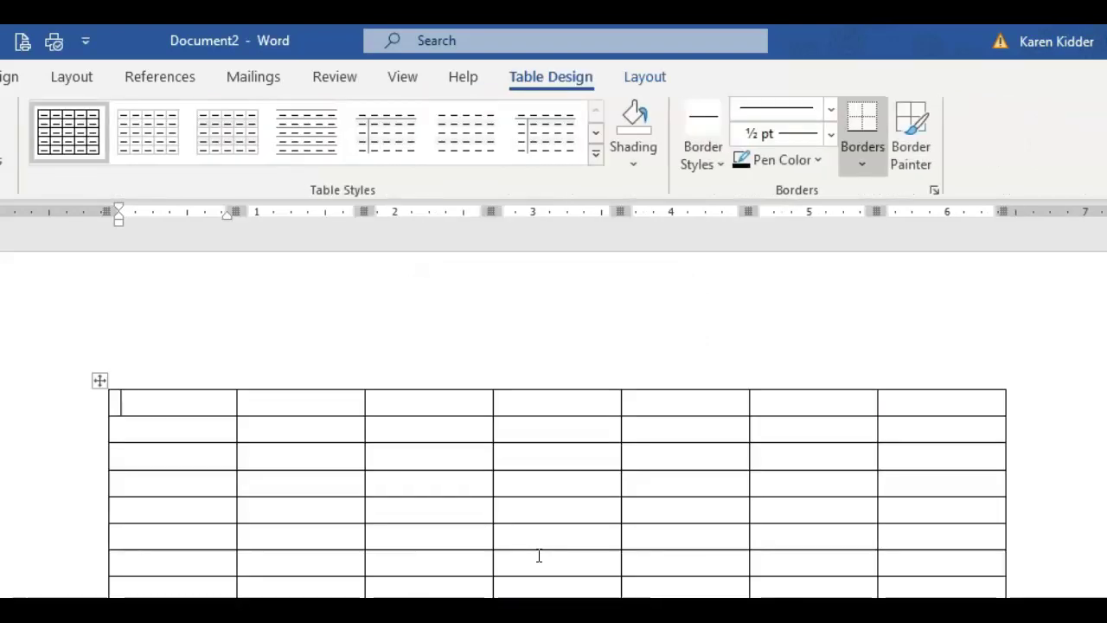
pyautogui.write('Title')
pyautogui.press('Tab')
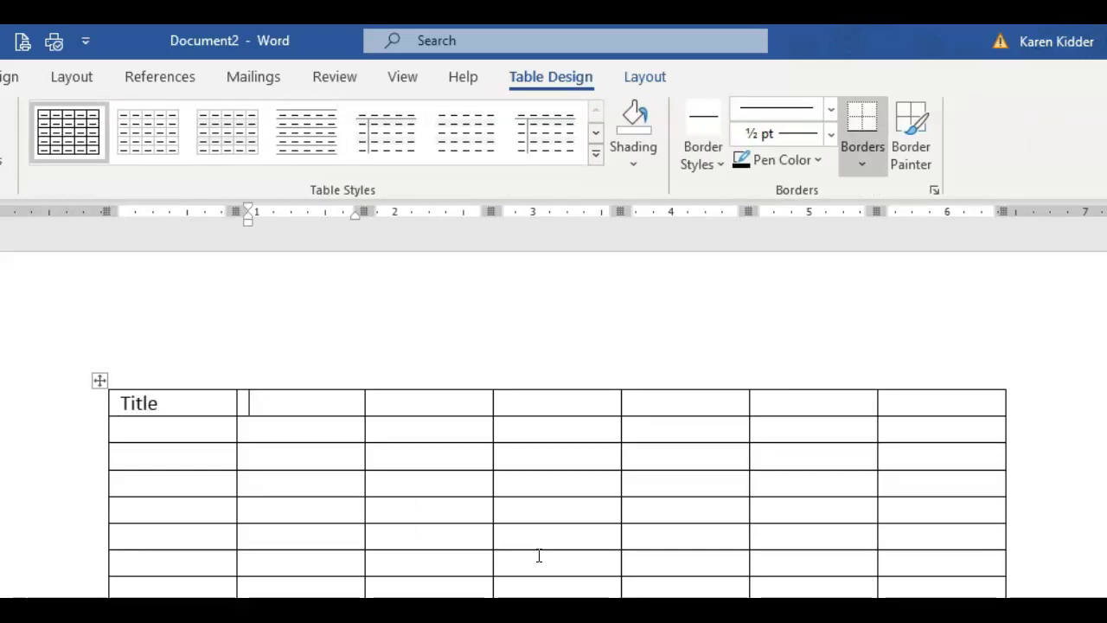
pyautogui.write('FirstName')
pyautogui.press('Tab')
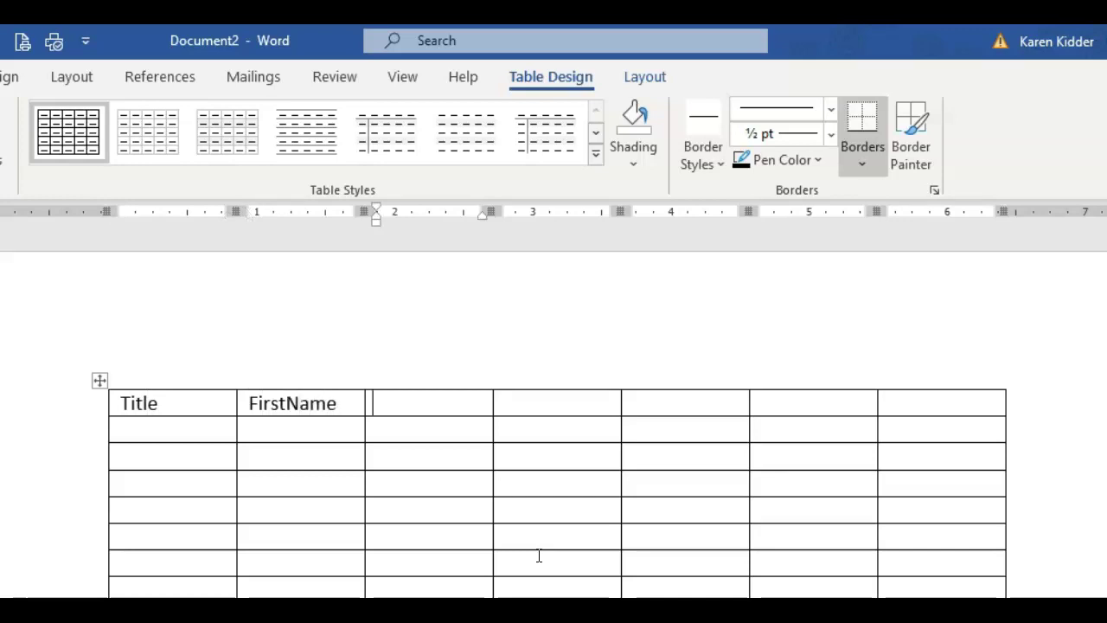
pyautogui.write('ILastName')
pyautogui.press('Tab')
pyautogui.write('A')
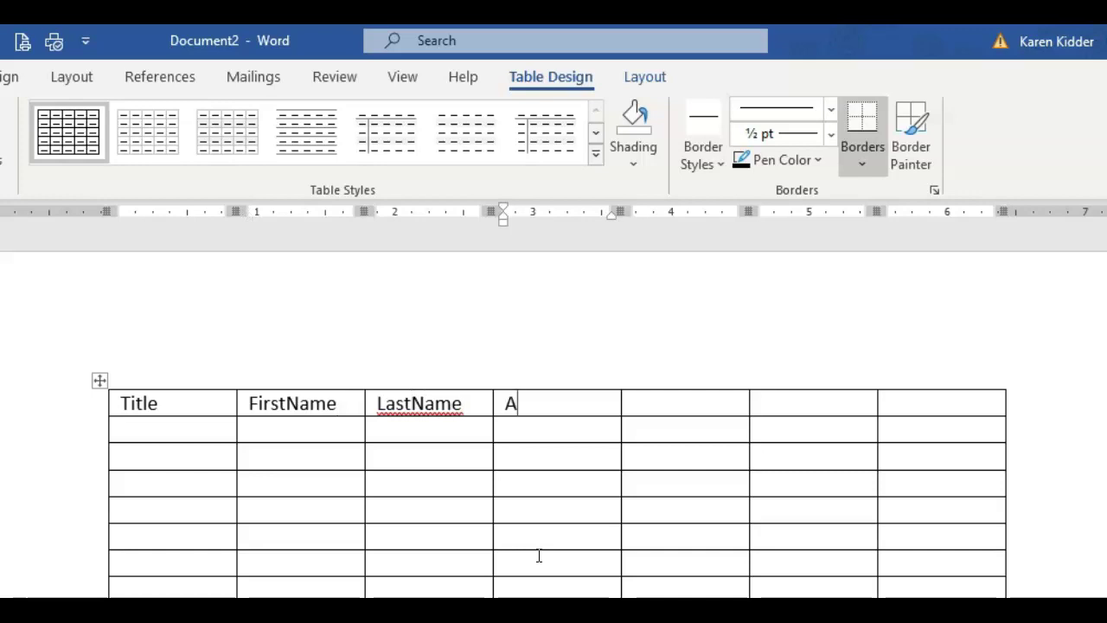
pyautogui.write('ddress')
# Complete the header row with City, State and Zip Code
pyautogui.press('Tab')
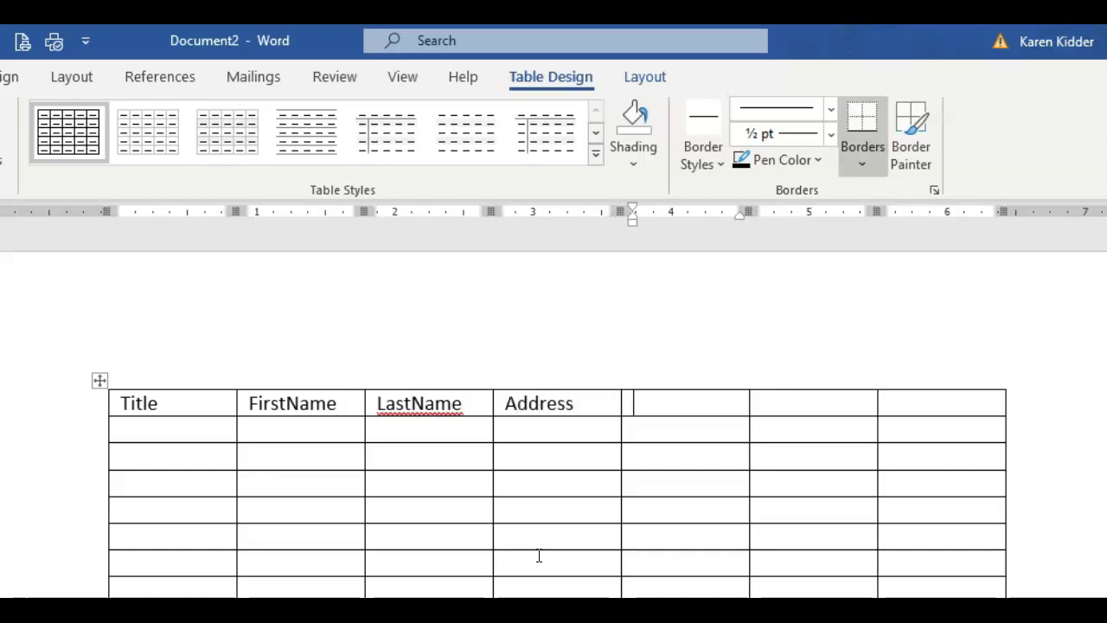
pyautogui.write('City')
pyautogui.press('Tab')
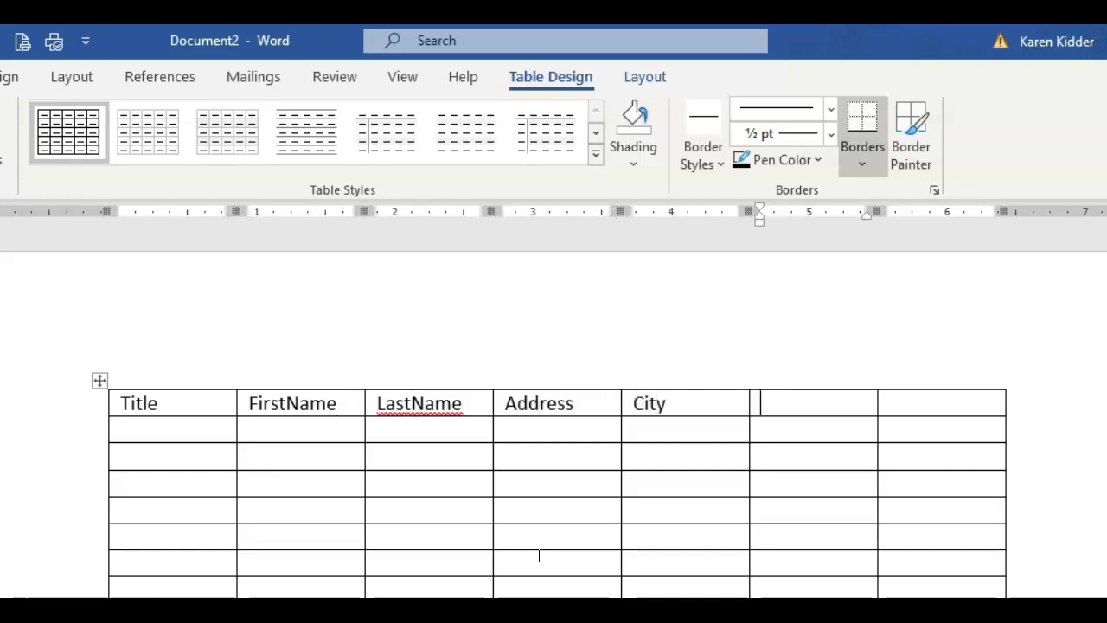
pyautogui.write('State')
pyautogui.press('Tab')
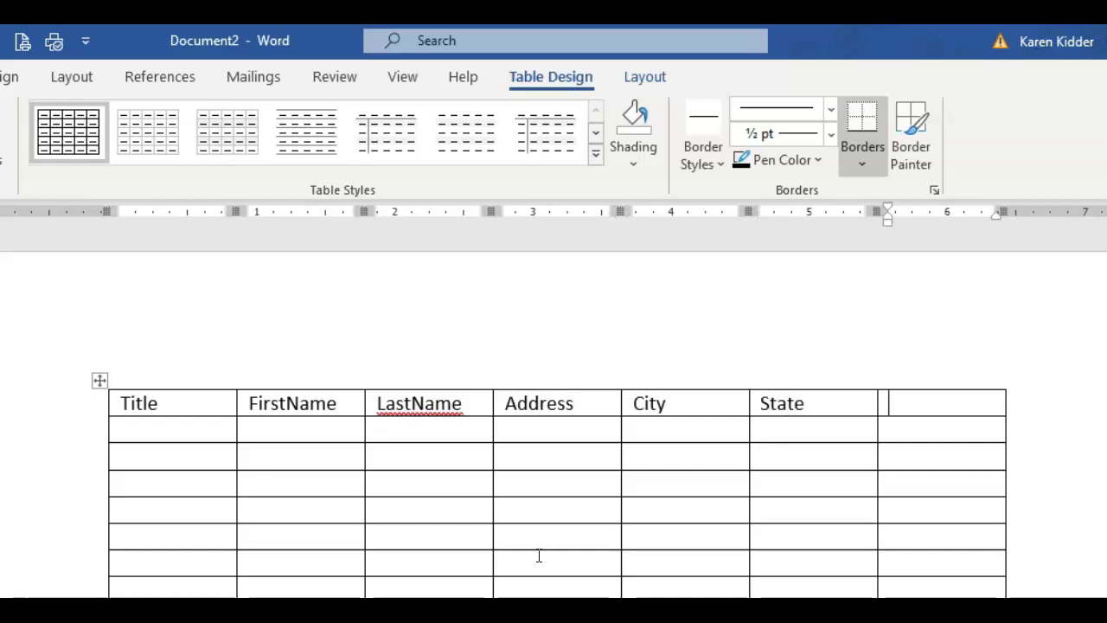
pyautogui.write('Zip Code')
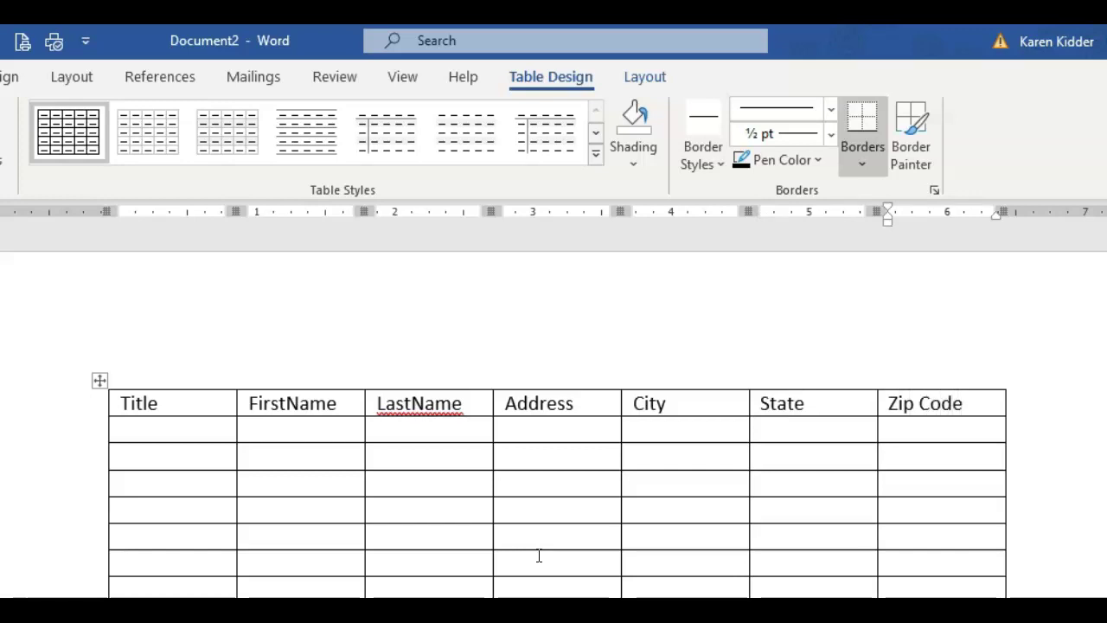
# In row two, enter the title Mr. and the recipient's first name, last name and street address
pyautogui.press('Tab')
pyautogui.write('Mr.')
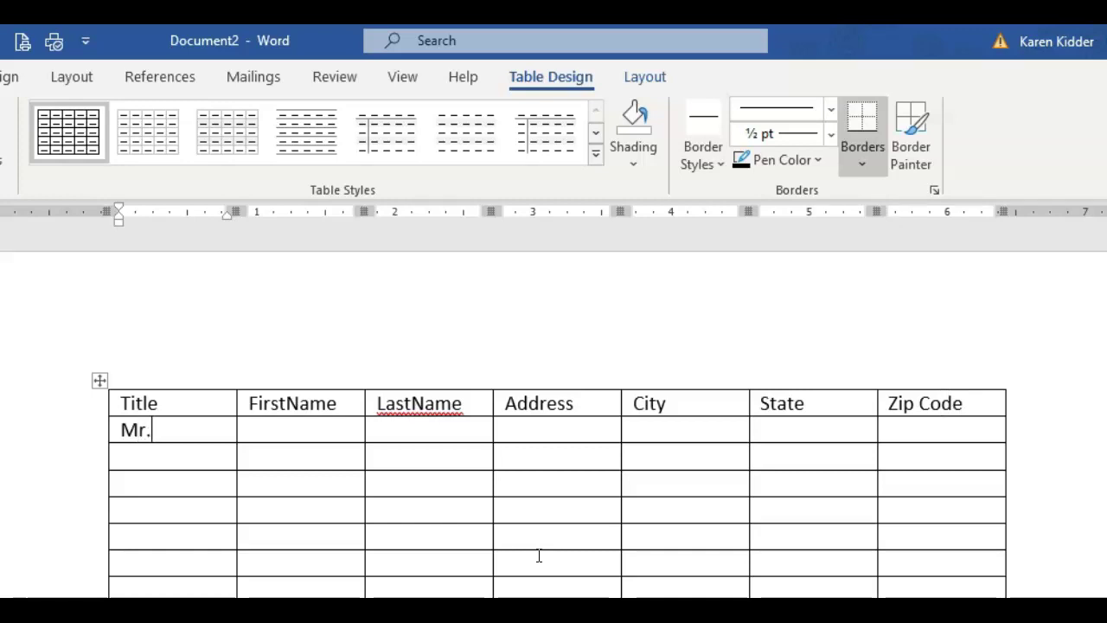
pyautogui.press('Tab')
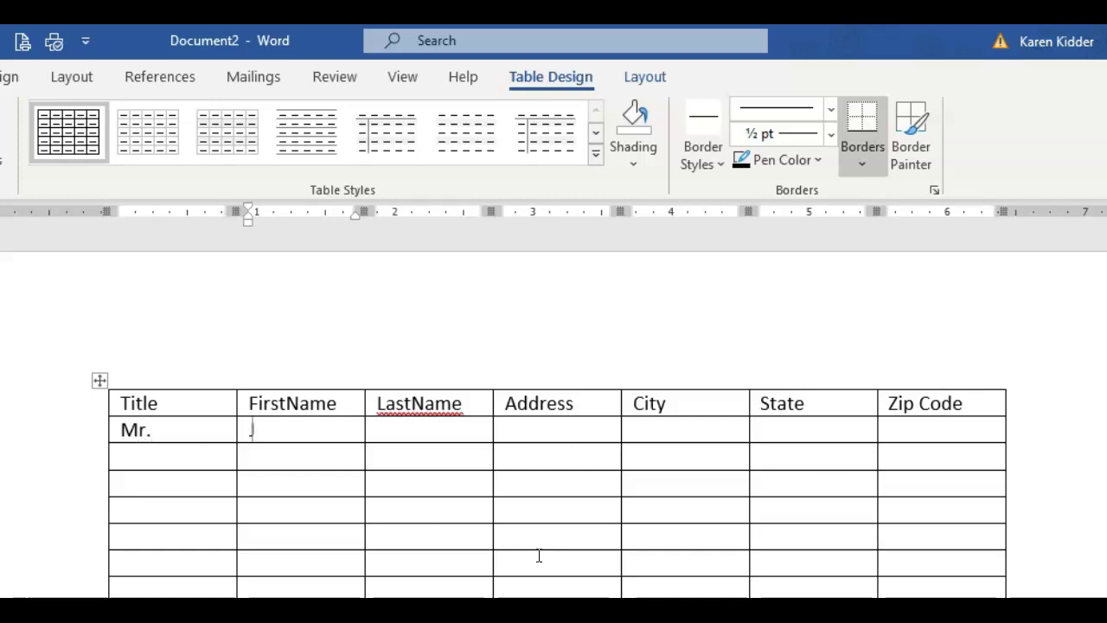
pyautogui.press('Tab')
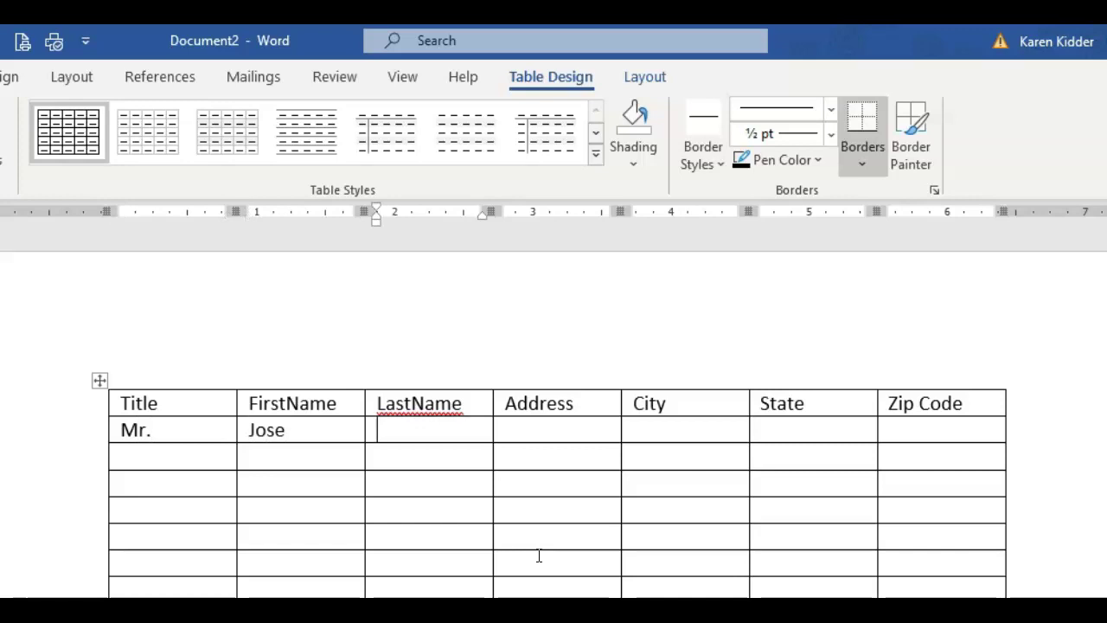
pyautogui.press('Tab')
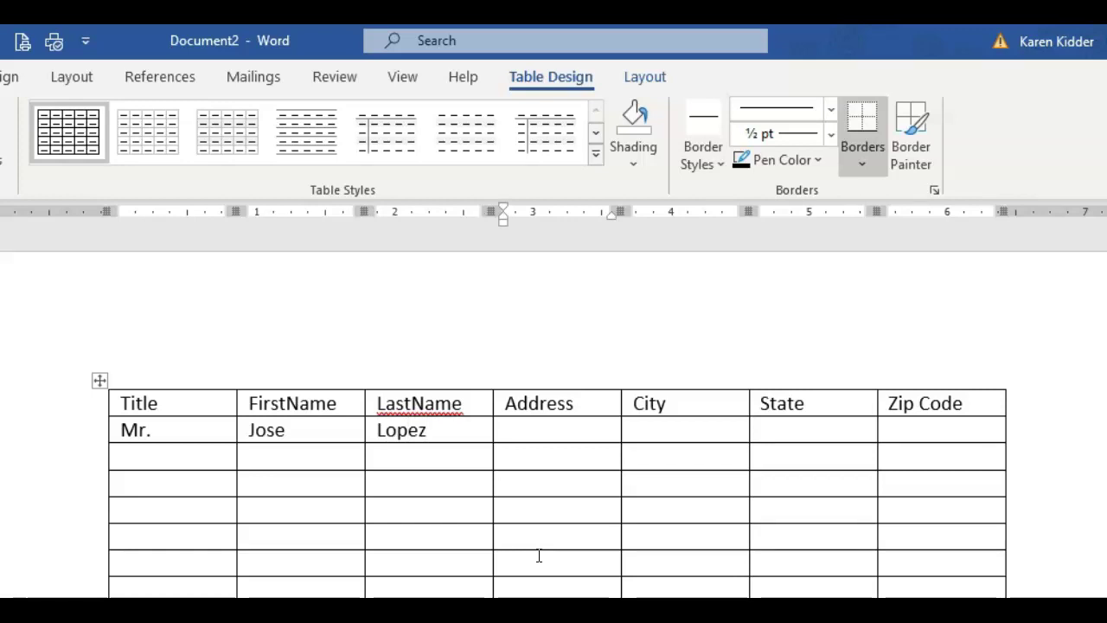
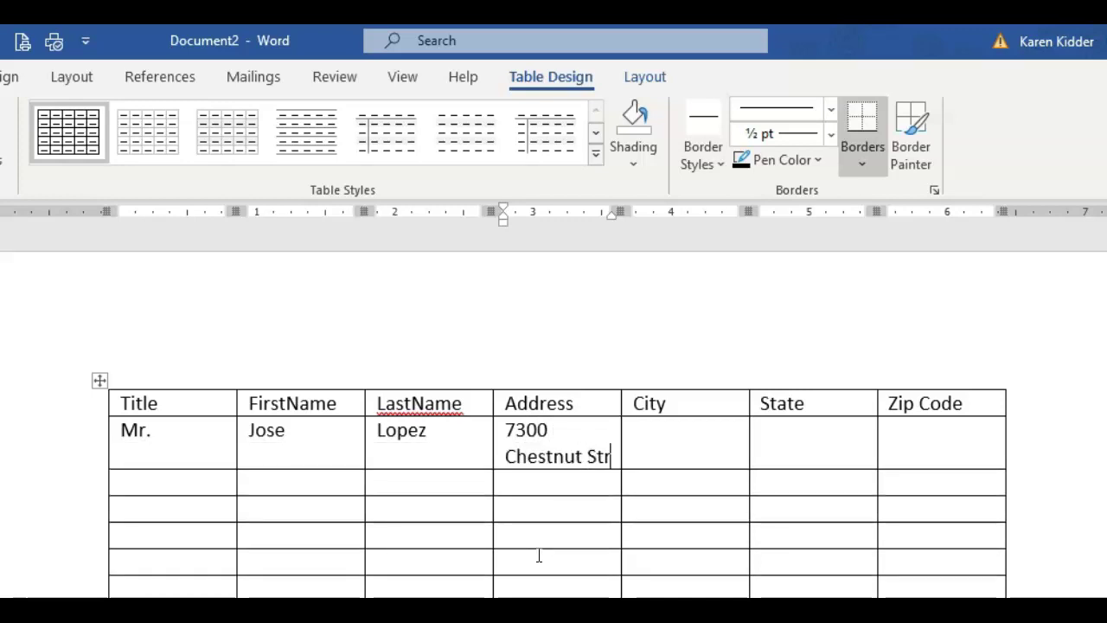
# Add the recipient's city, state and ZIP code, then move on to the next row
pyautogui.press('Tab')
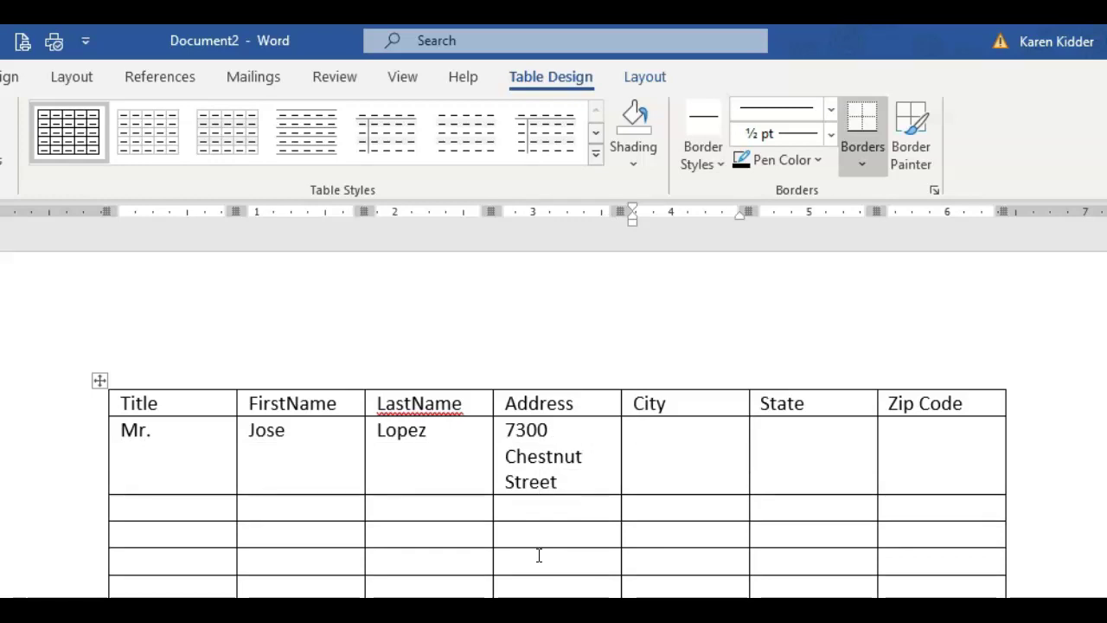
pyautogui.write('Fairview')
pyautogui.press('Tab')
pyautogui.write('P')
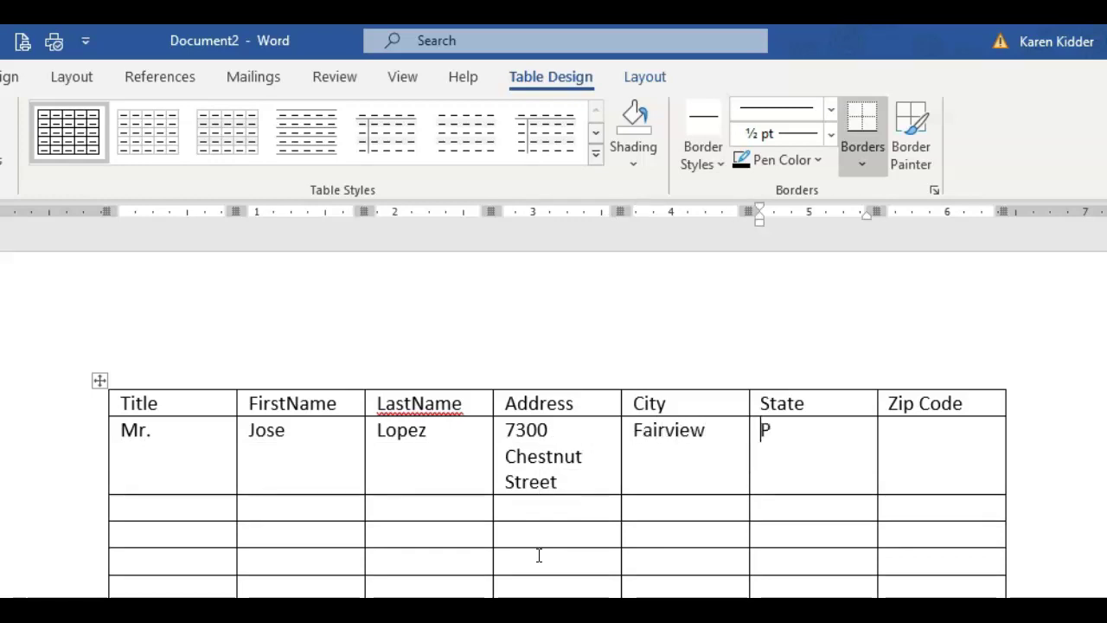
pyautogui.write('A')
pyautogui.press('Tab')
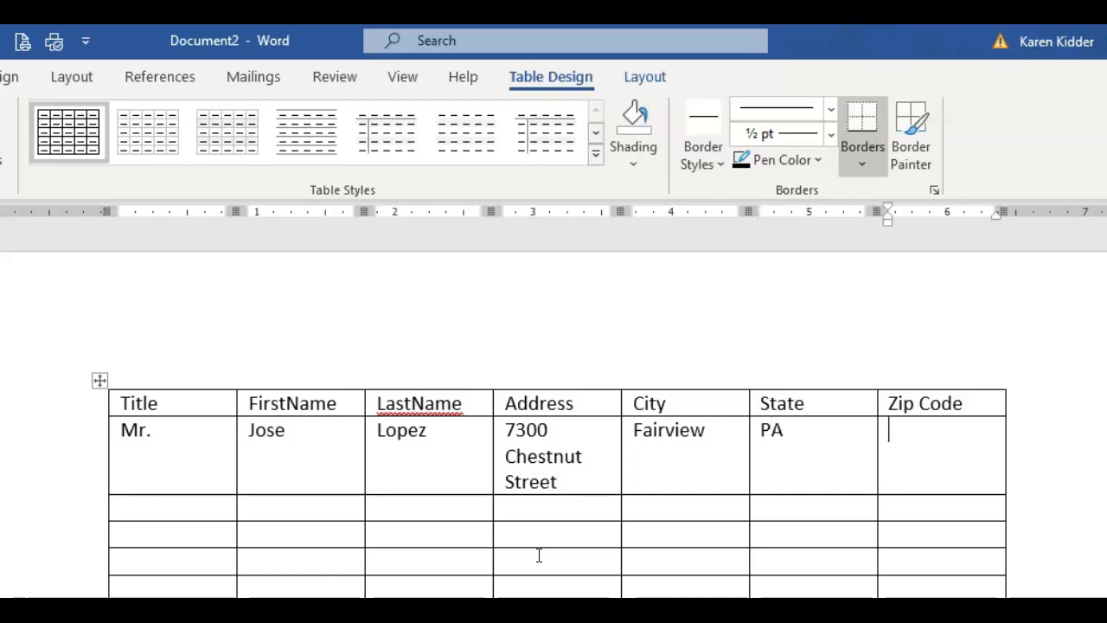
pyautogui.write('16414')
pyautogui.press('BackSpace')
pyautogui.write('5')
pyautogui.press('Tab')
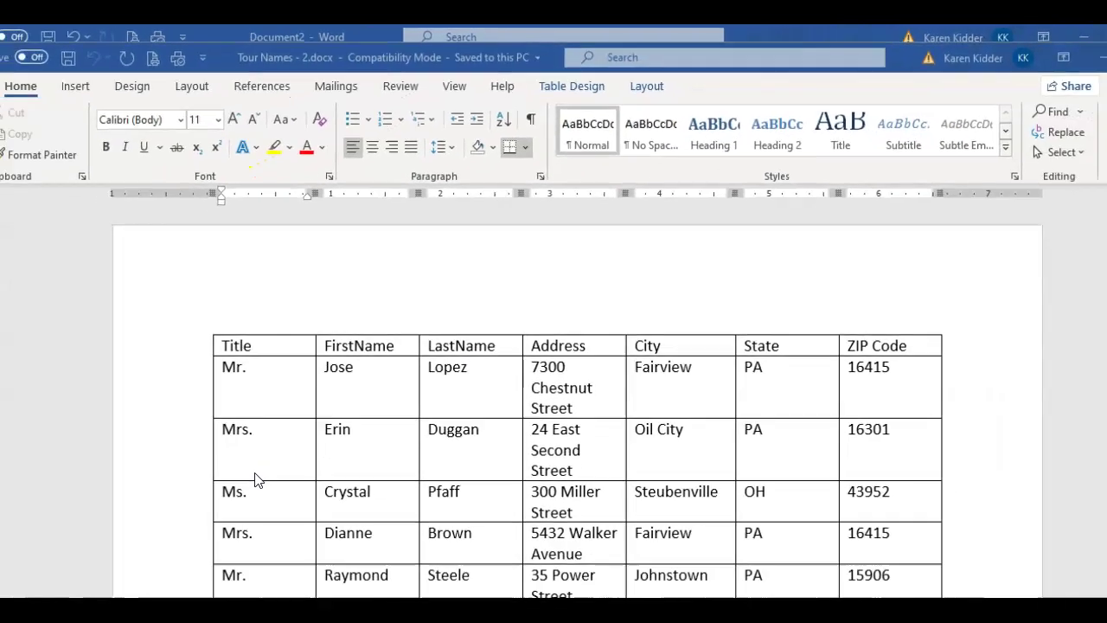
# Scroll through the completed recipient table in Tour Names - 2.docx
pyautogui.scroll(-3, 289, 427)
pyautogui.scroll(-8, 290, 427)
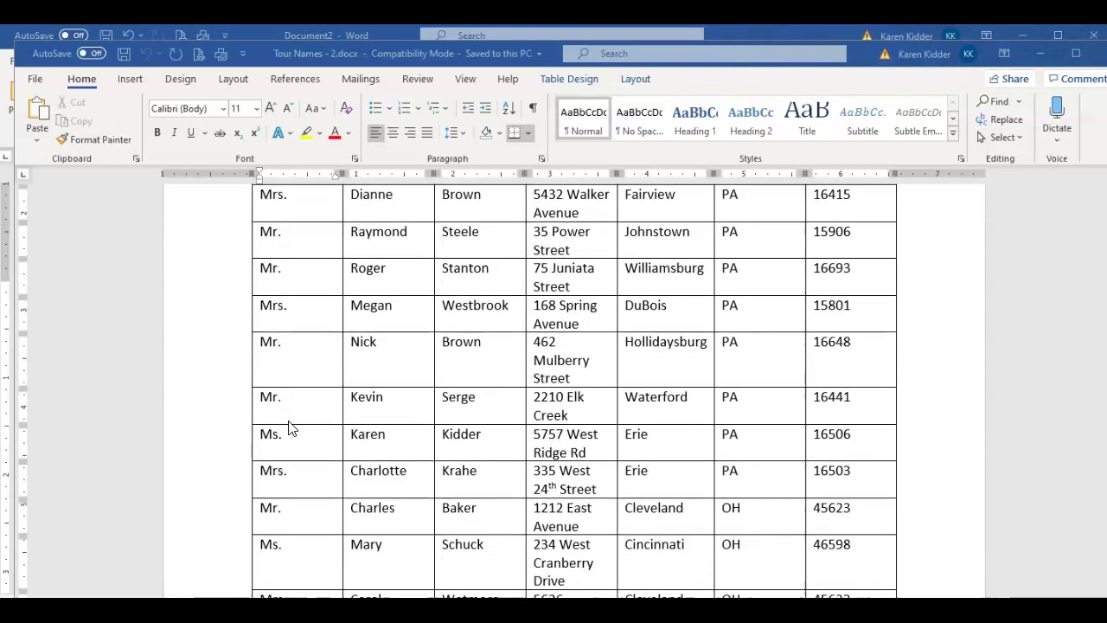
pyautogui.scroll(10, 290, 427)
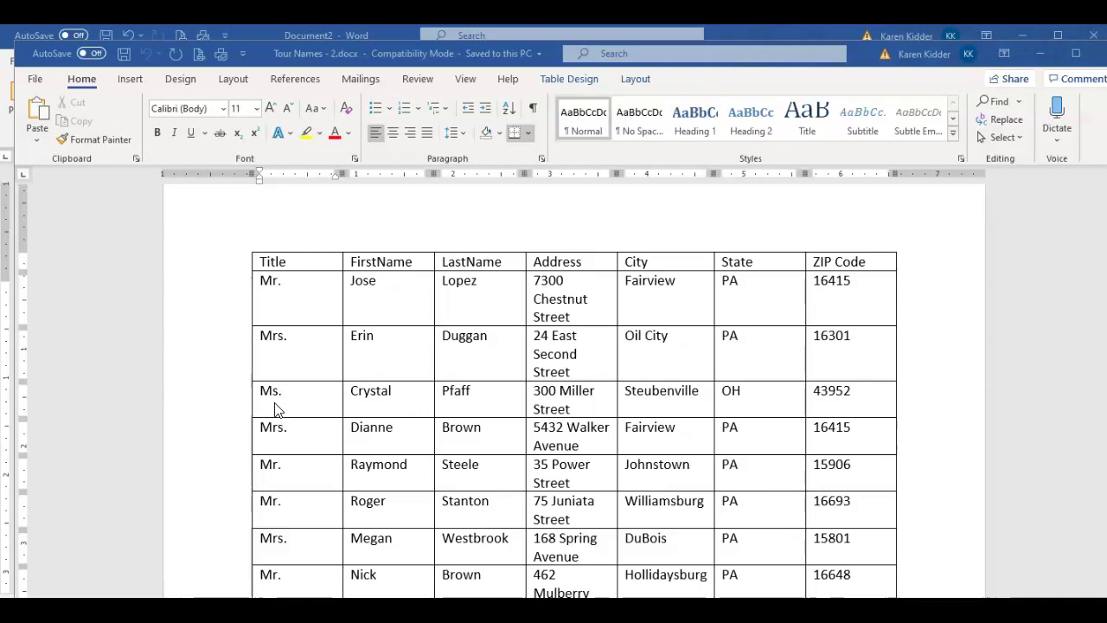
# In Save As, create a new Data Source folder on the Desktop and open it
pyautogui.click(34, 80)
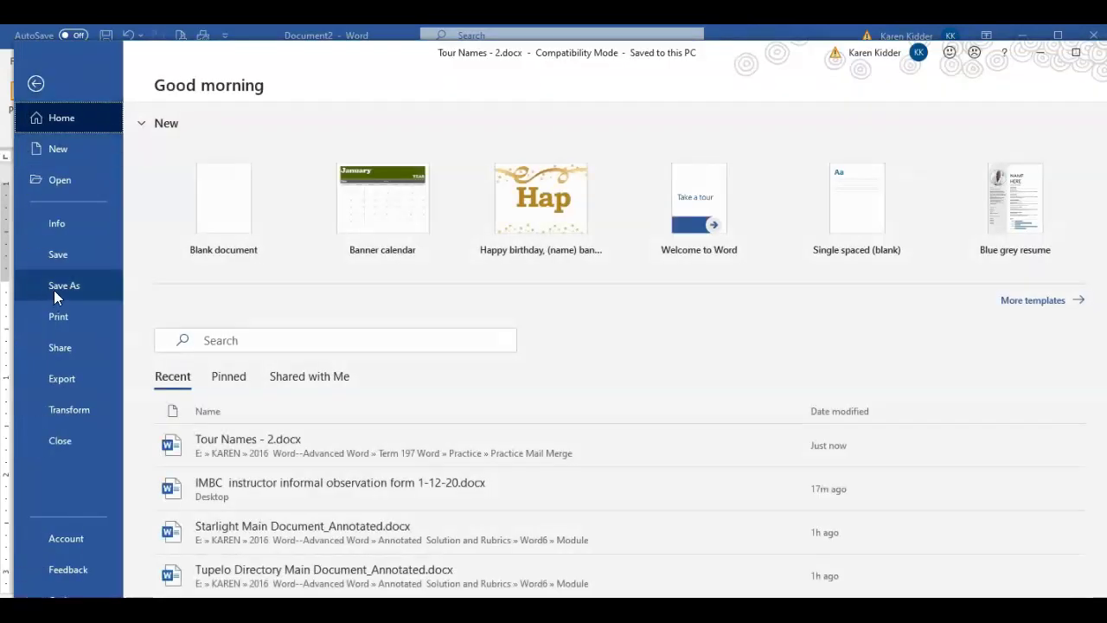
pyautogui.click(54, 292)
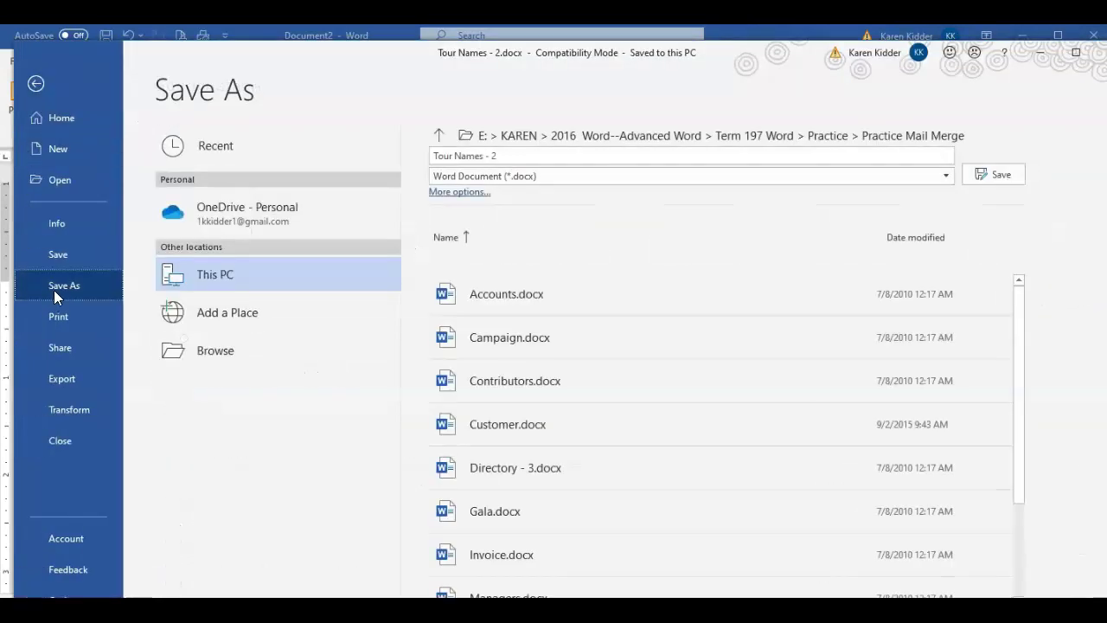
pyautogui.click(198, 354)
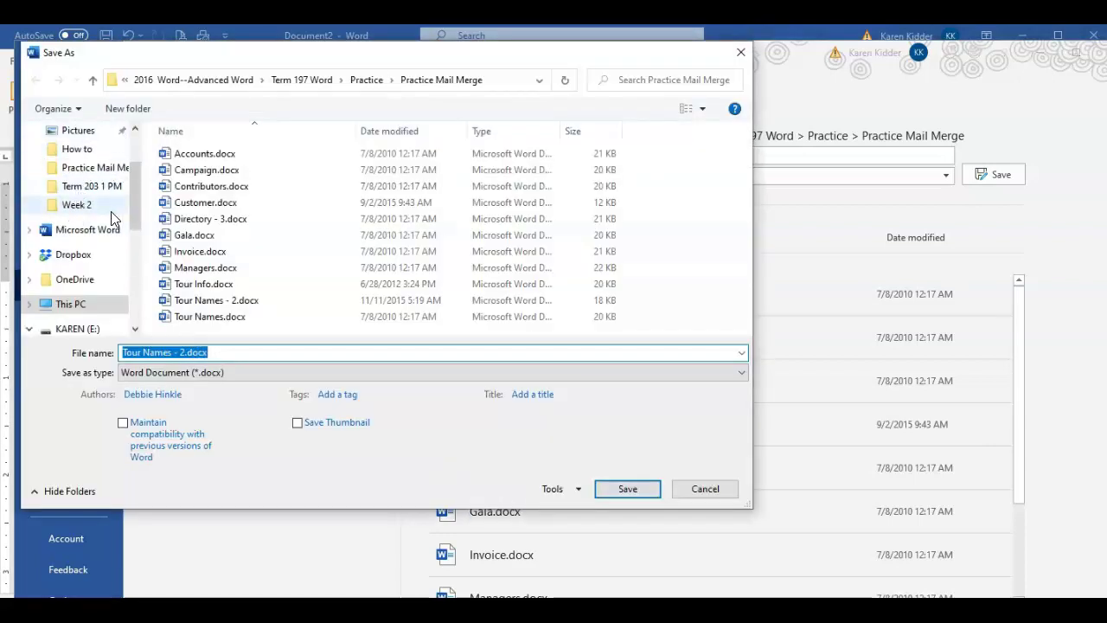
pyautogui.scroll(2, 99, 203)
pyautogui.click(90, 166)
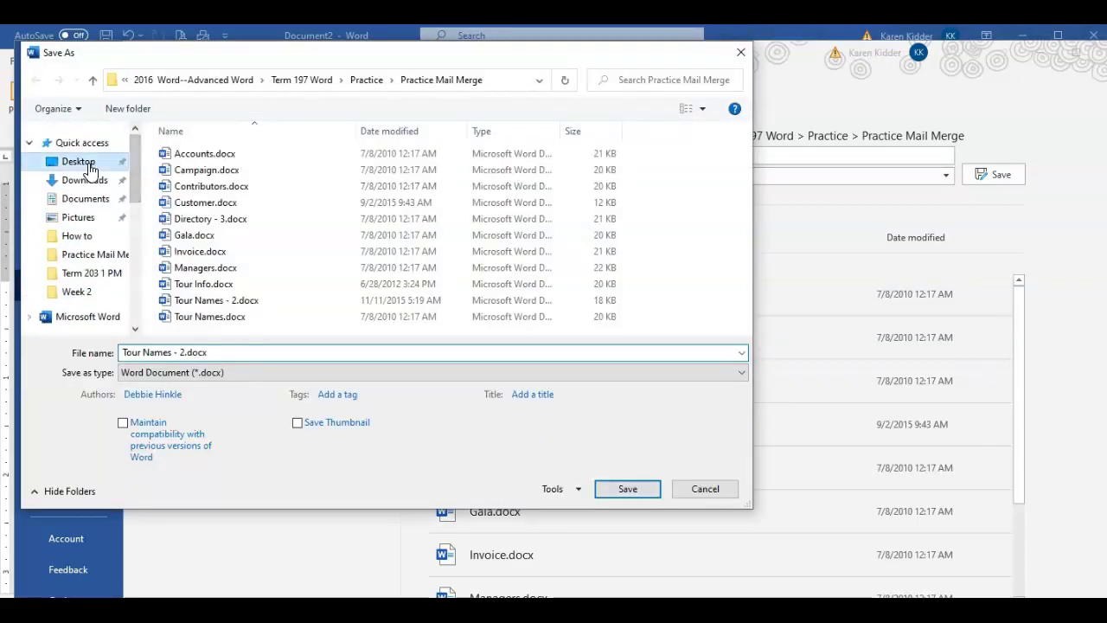
pyautogui.click(127, 110)
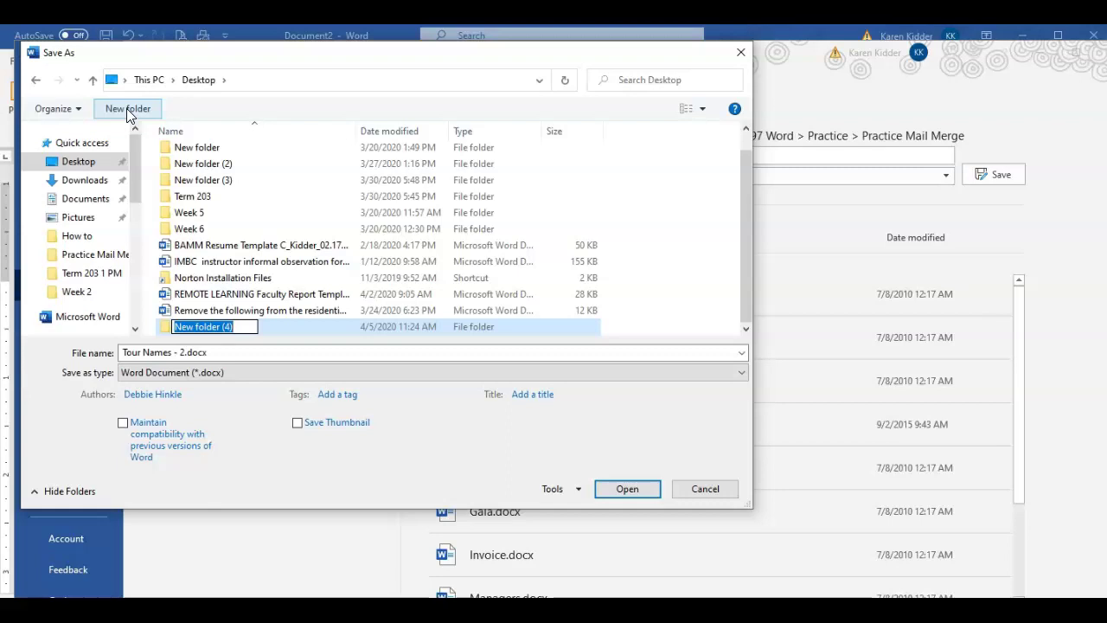
pyautogui.write('Data')
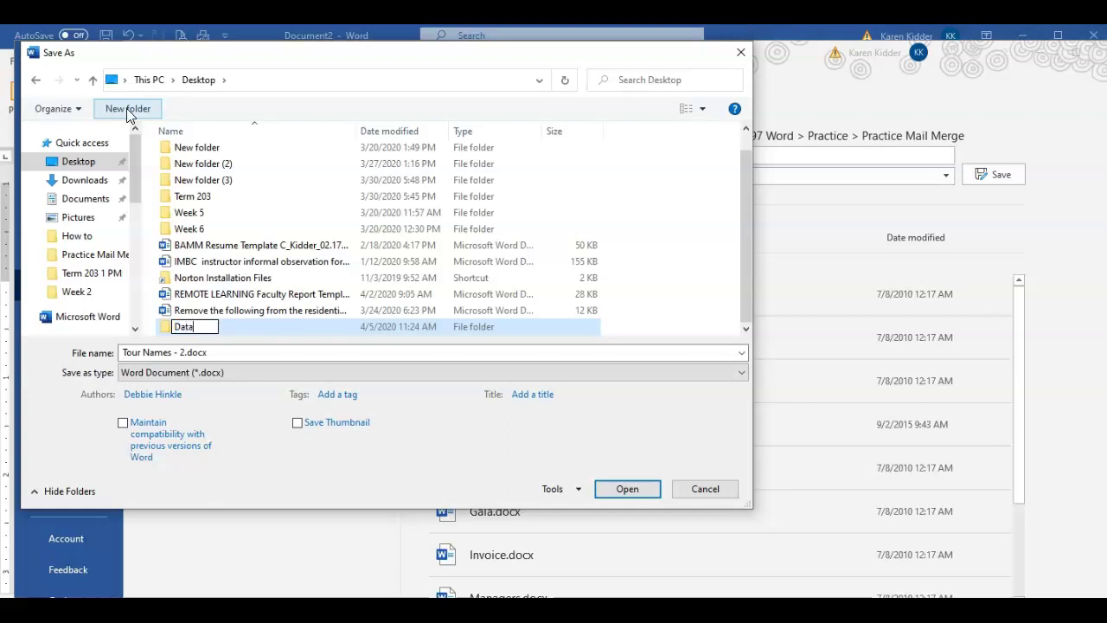
pyautogui.write(' Source')
pyautogui.doubleClick(169, 333)
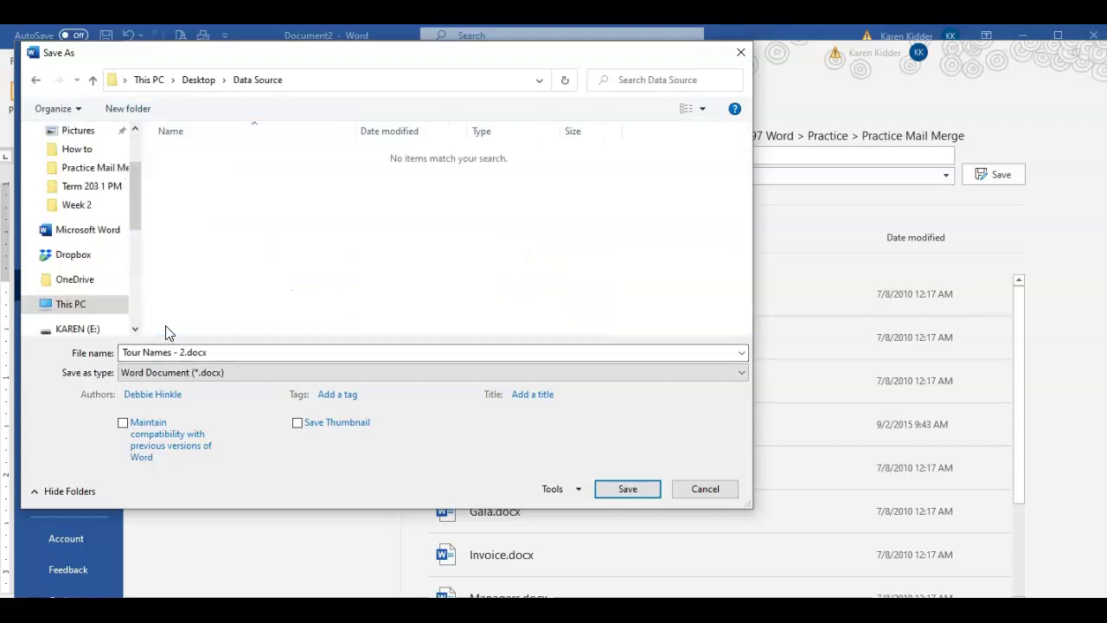
# Save the table in that folder as 'Names and Adresses'
pyautogui.click(223, 353)
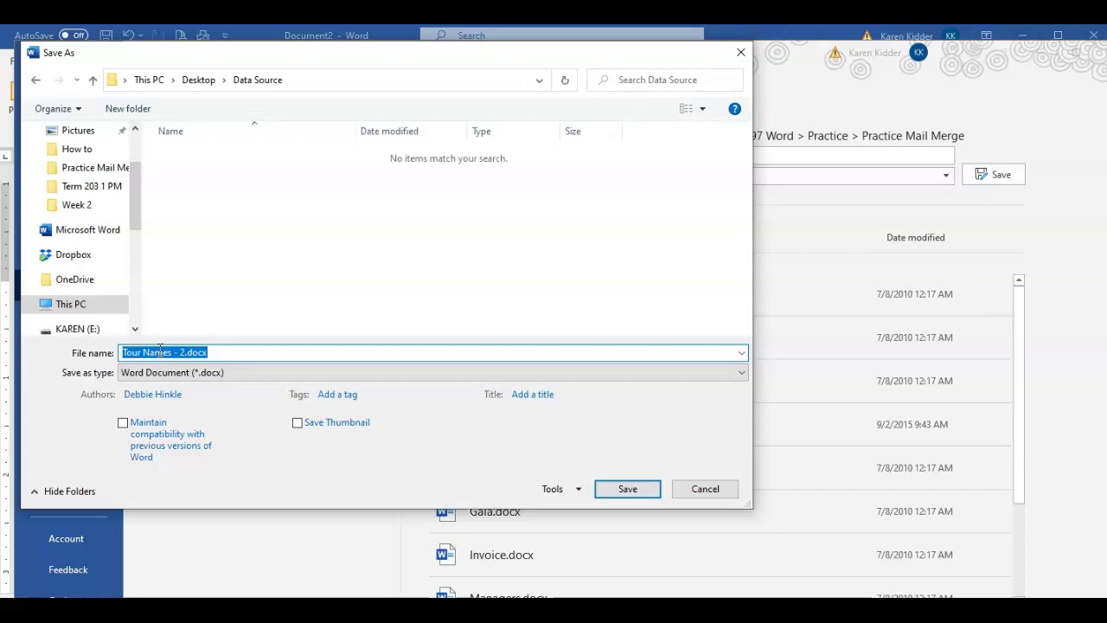
pyautogui.write('Nam')
pyautogui.press('BackSpace')
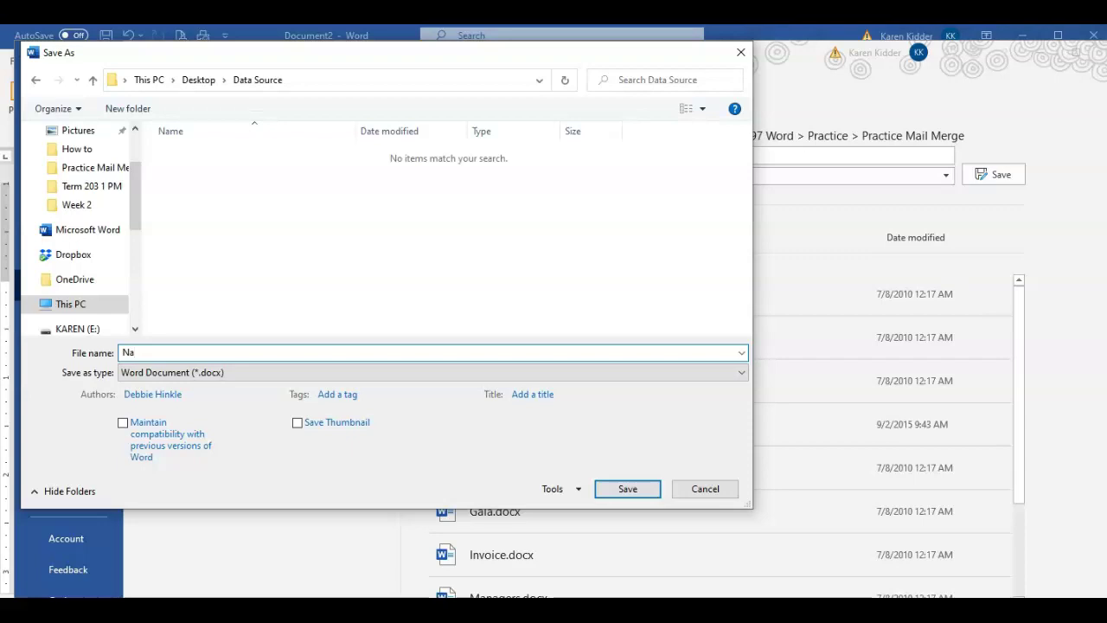
pyautogui.write('mes and Adresses')
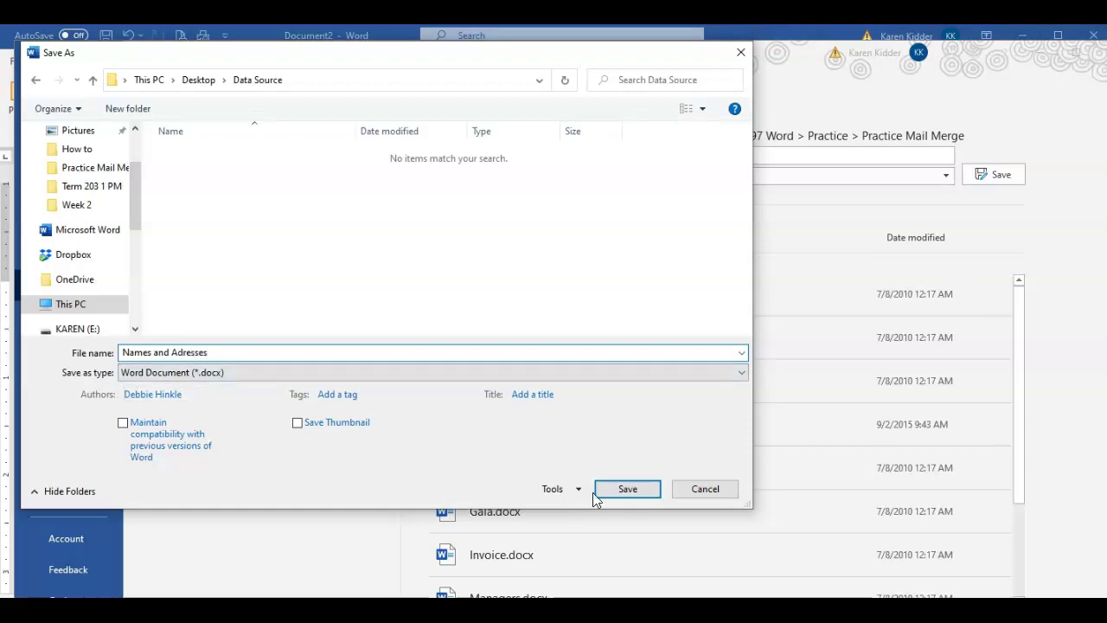
pyautogui.click(628, 490)
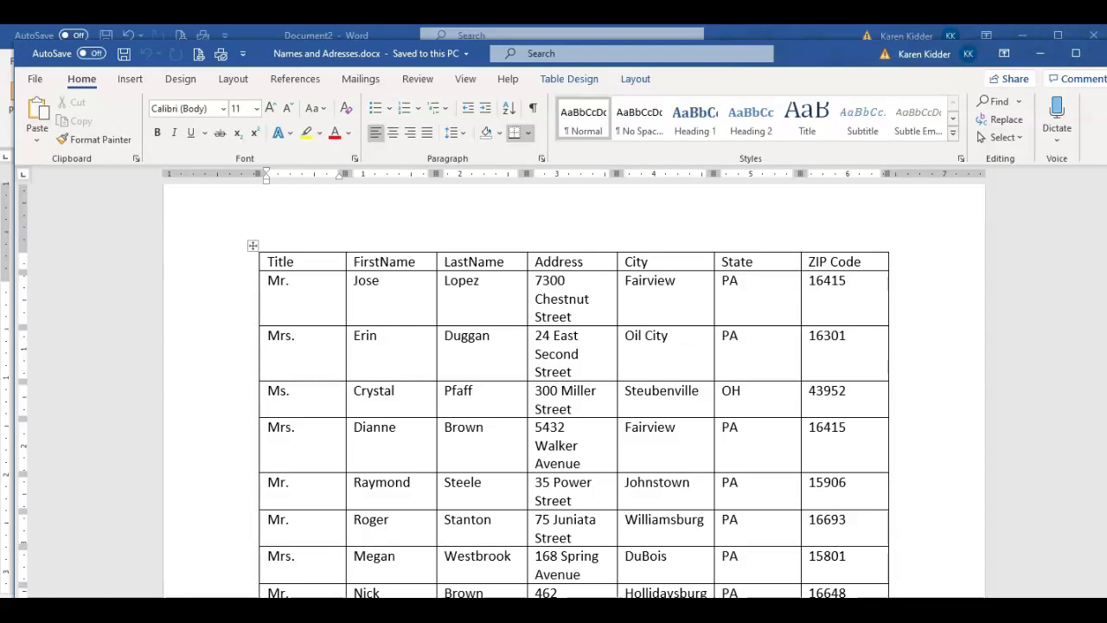
# Close the Names and Adresses document from the File menu
pyautogui.click(34, 80)
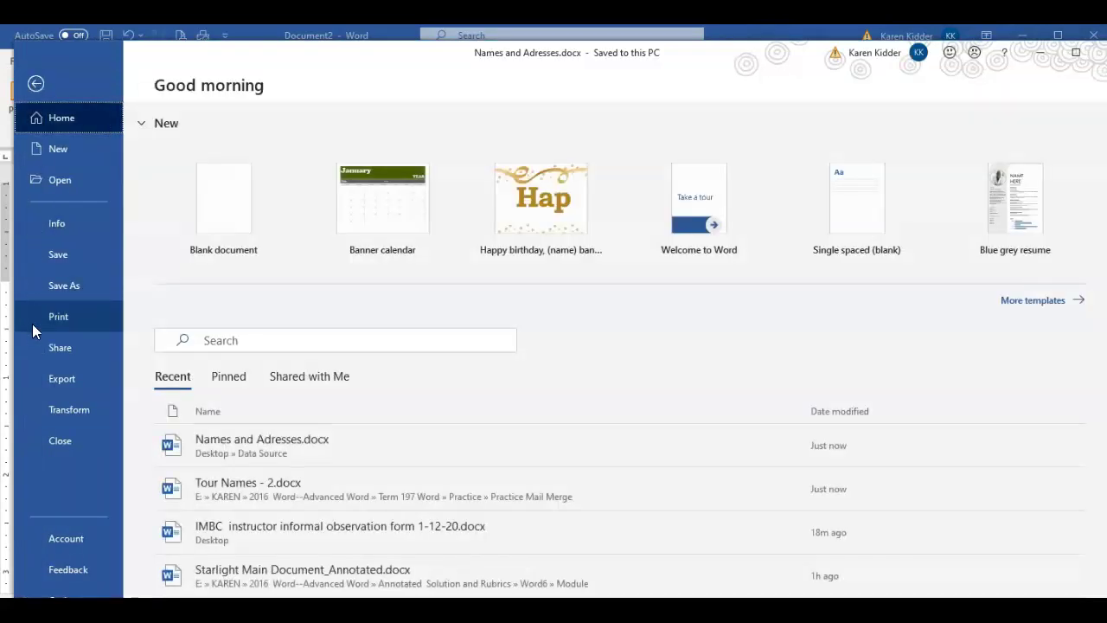
pyautogui.click(57, 442)
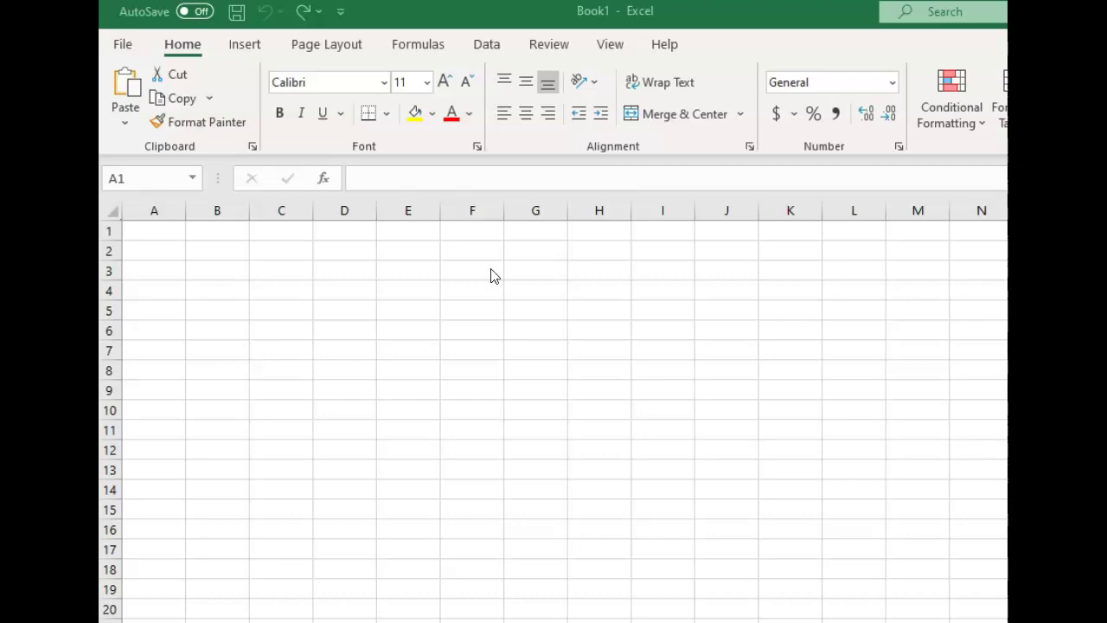
# Paste the address table at A1 and AutoFit columns E, D and C
pyautogui.click(160, 231)
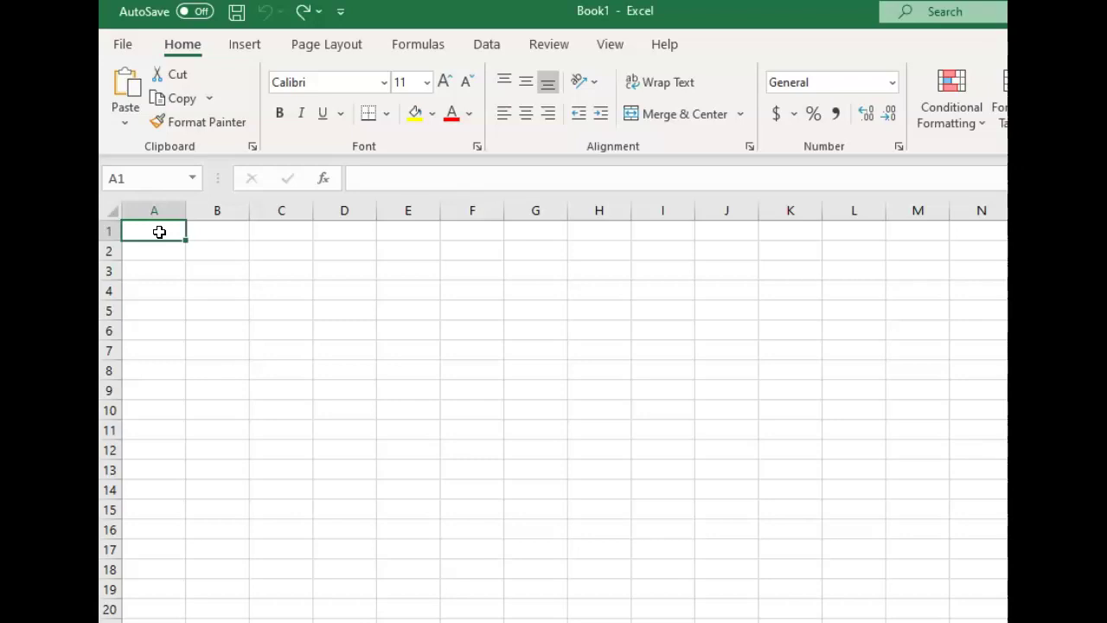
pyautogui.rightClick(159, 232)
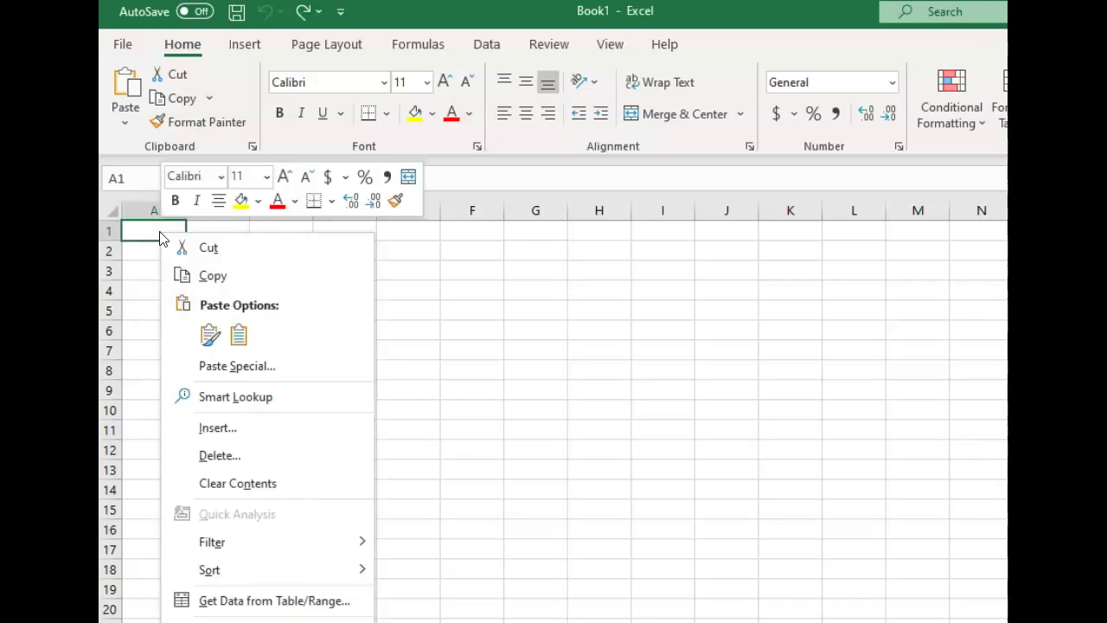
pyautogui.click(242, 335)
pyautogui.click(662, 387)
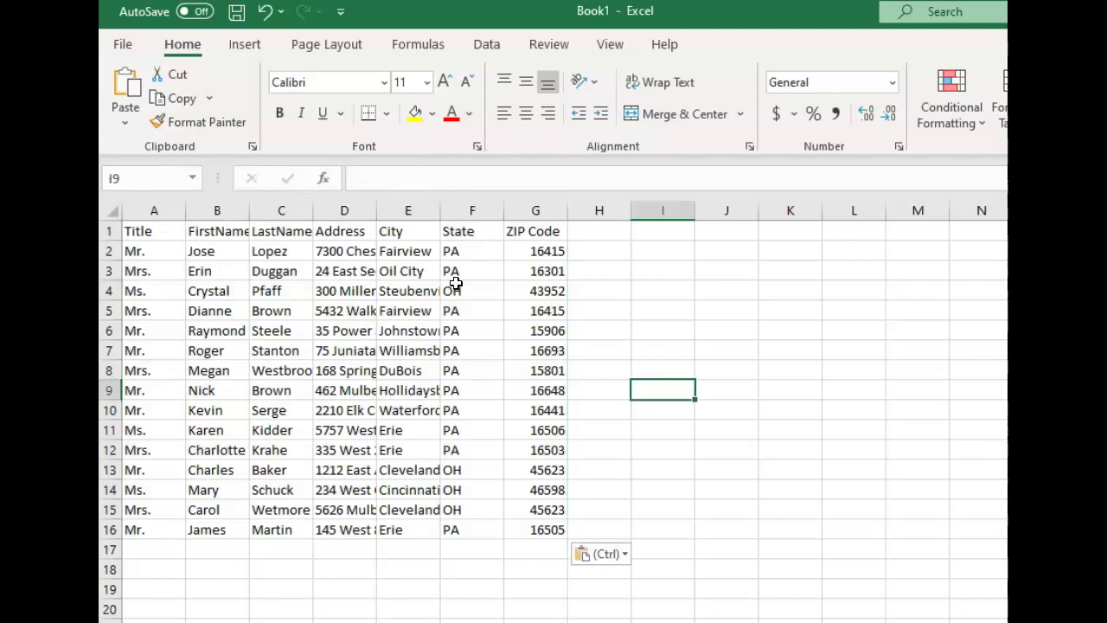
pyautogui.doubleClick(437, 209)
pyautogui.doubleClick(376, 209)
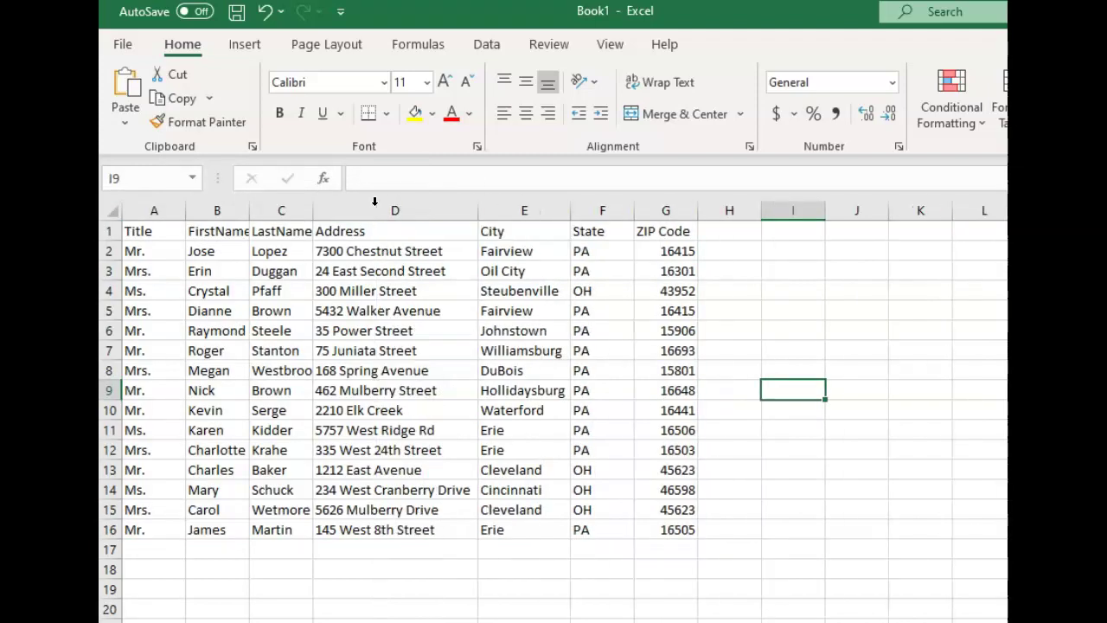
pyautogui.doubleClick(309, 210)
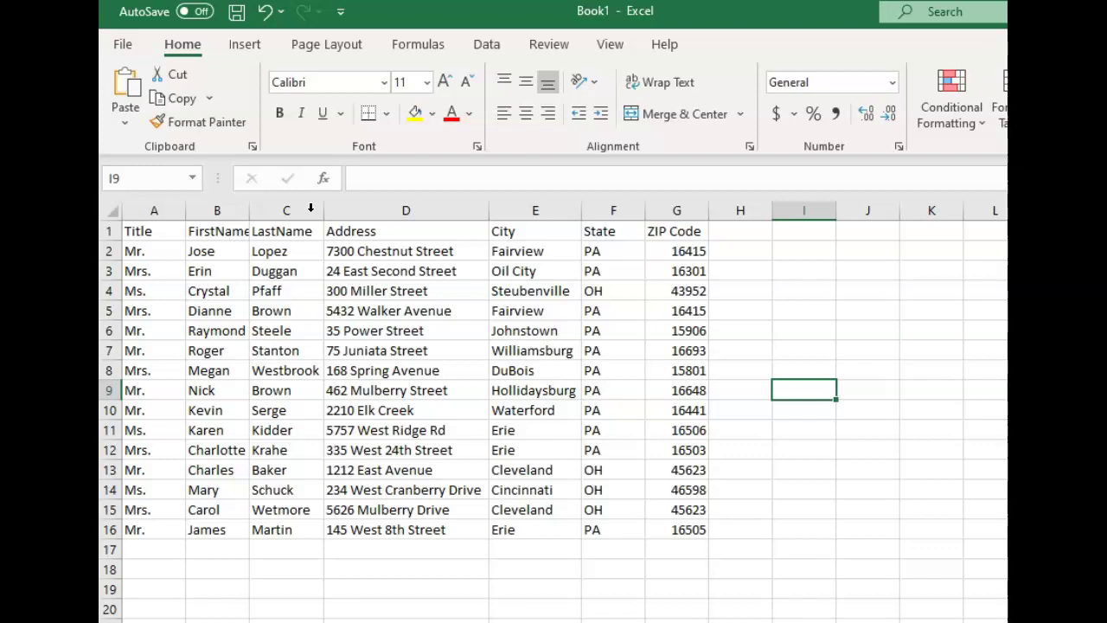
# Check the headings Title, FirstName, LastName and Address in cells A1 through D1
pyautogui.click(138, 232)
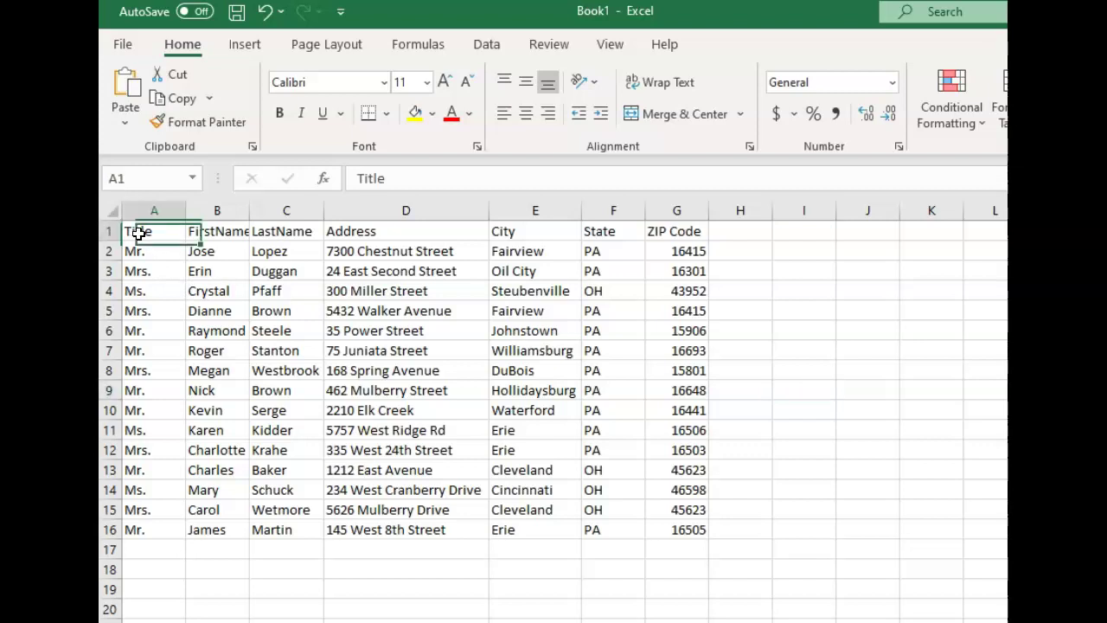
pyautogui.click(212, 227)
pyautogui.click(277, 225)
pyautogui.click(342, 227)
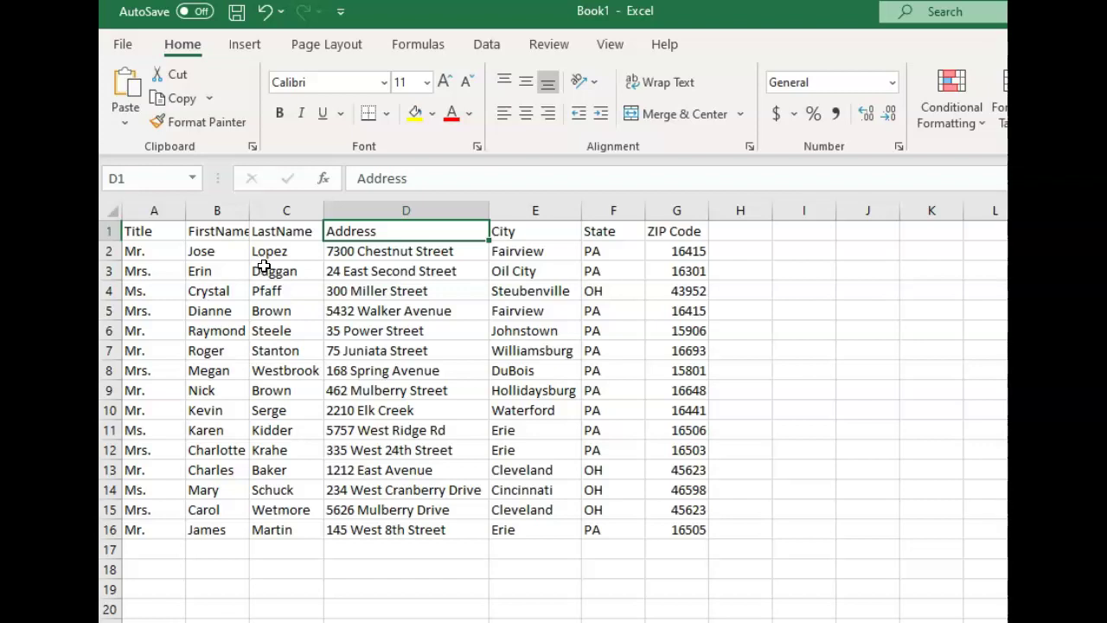
# Save the workbook as 'List of addresses' in the Desktop's Data Source folder
pyautogui.click(125, 48)
pyautogui.click(165, 312)
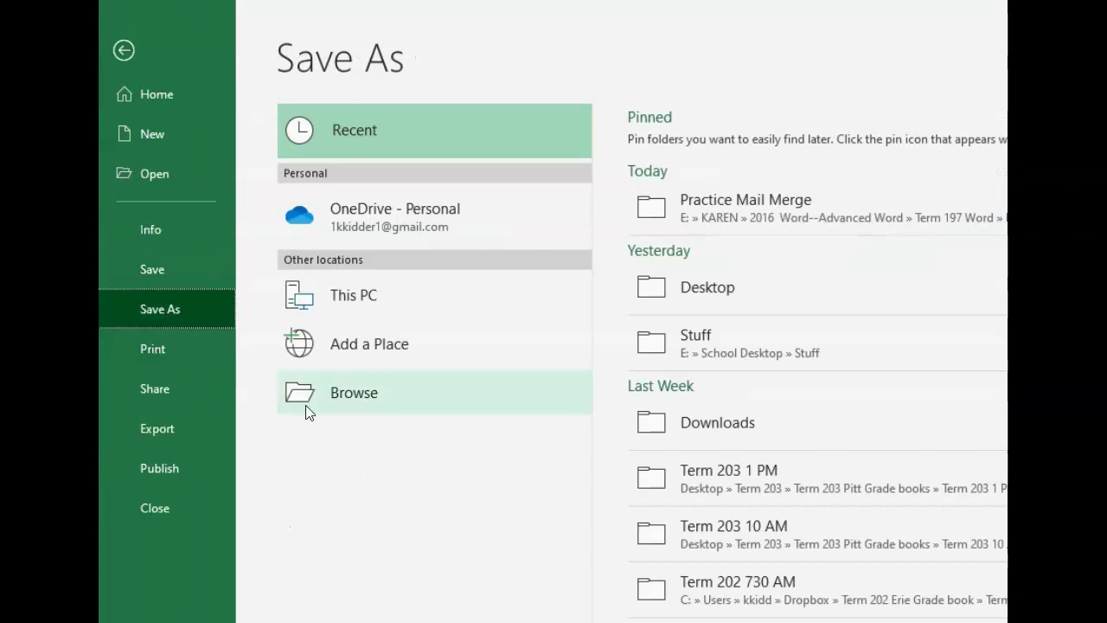
pyautogui.click(337, 395)
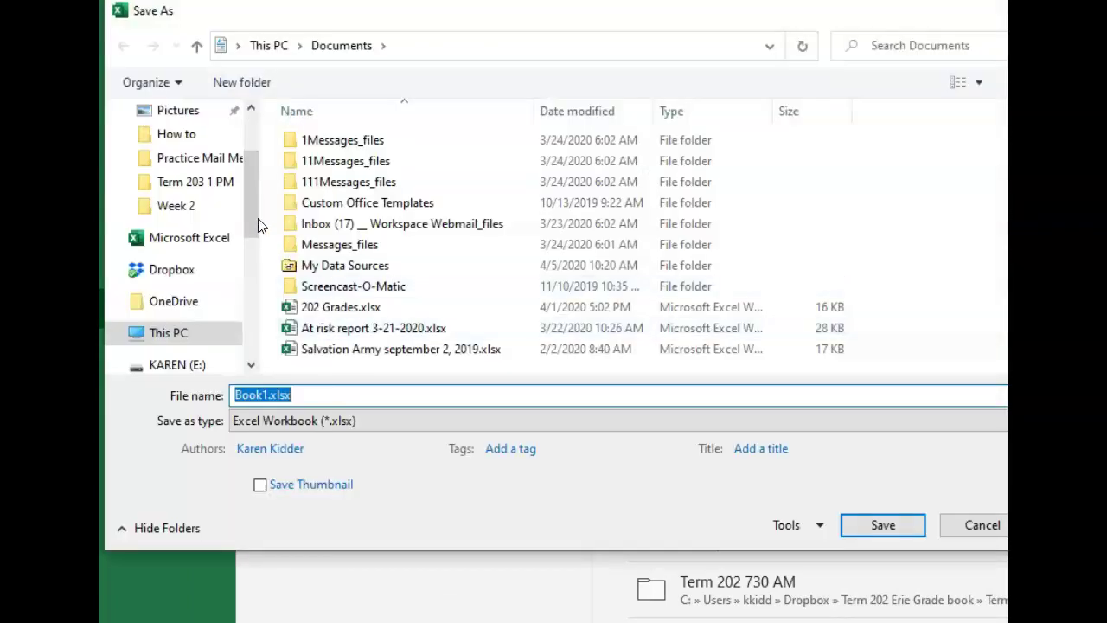
pyautogui.moveTo(253, 224); pyautogui.dragTo(250, 168)
pyautogui.click(188, 152)
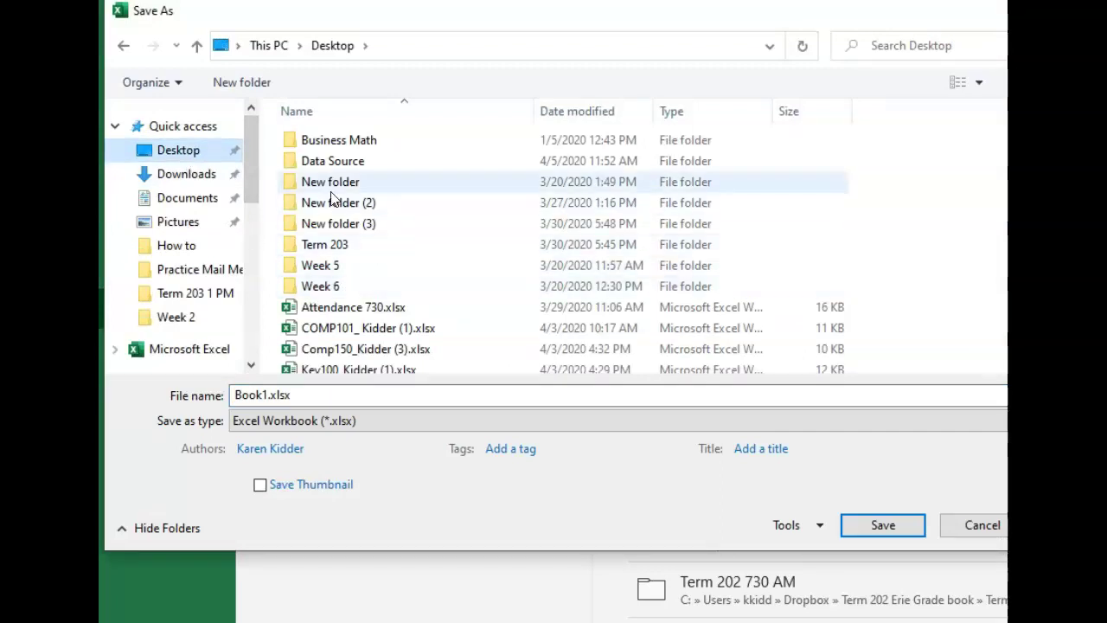
pyautogui.doubleClick(318, 162)
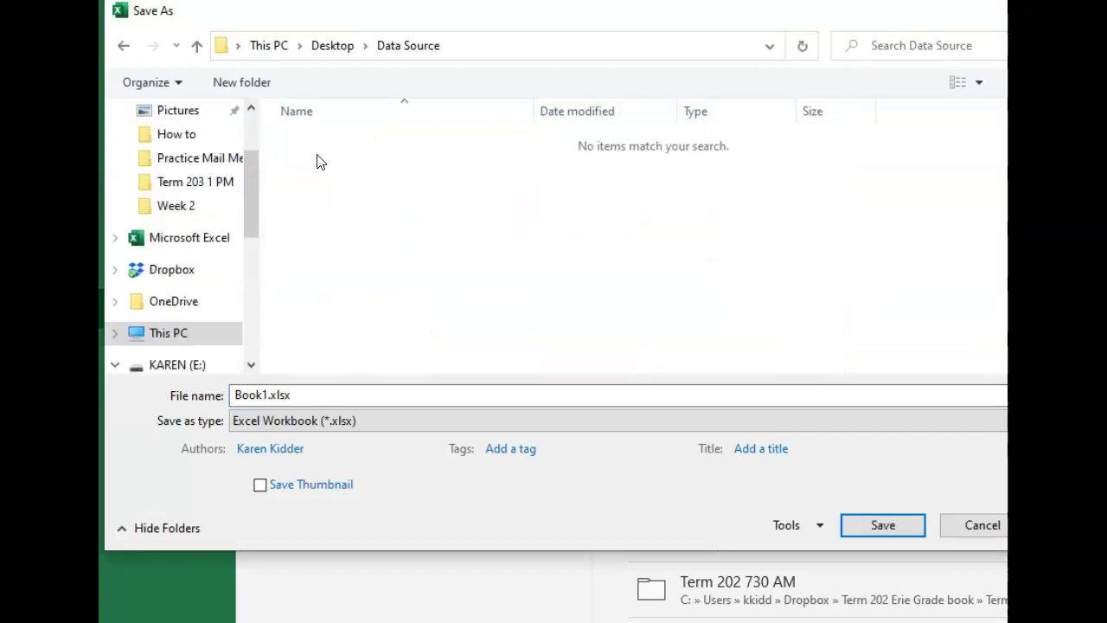
pyautogui.click(337, 391)
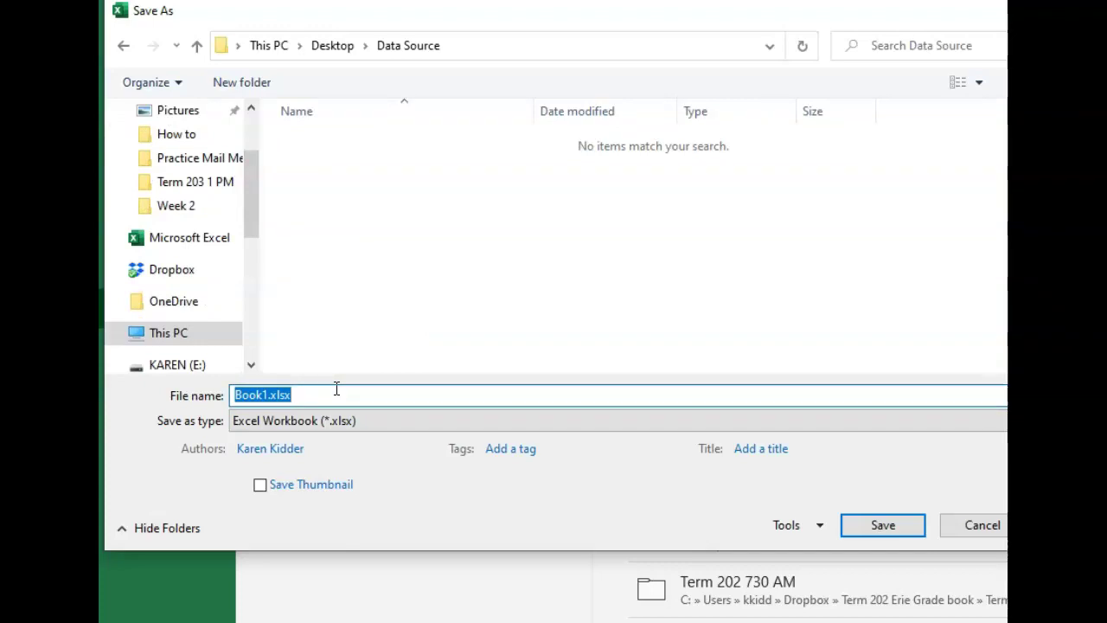
pyautogui.write('Lis')
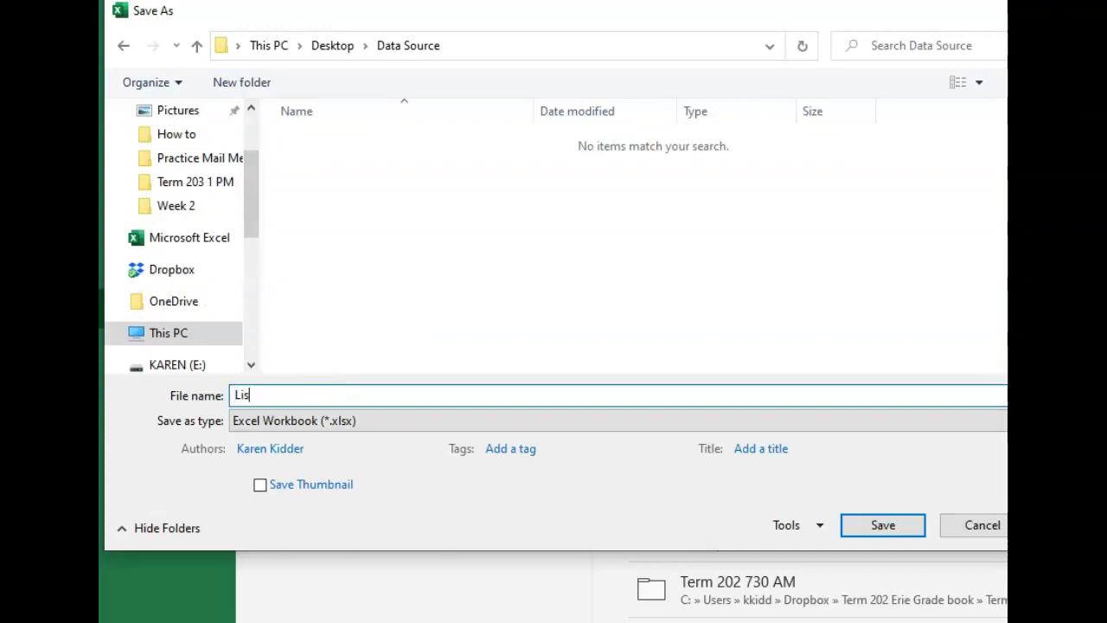
pyautogui.write('t of addresses')
pyautogui.click(882, 526)
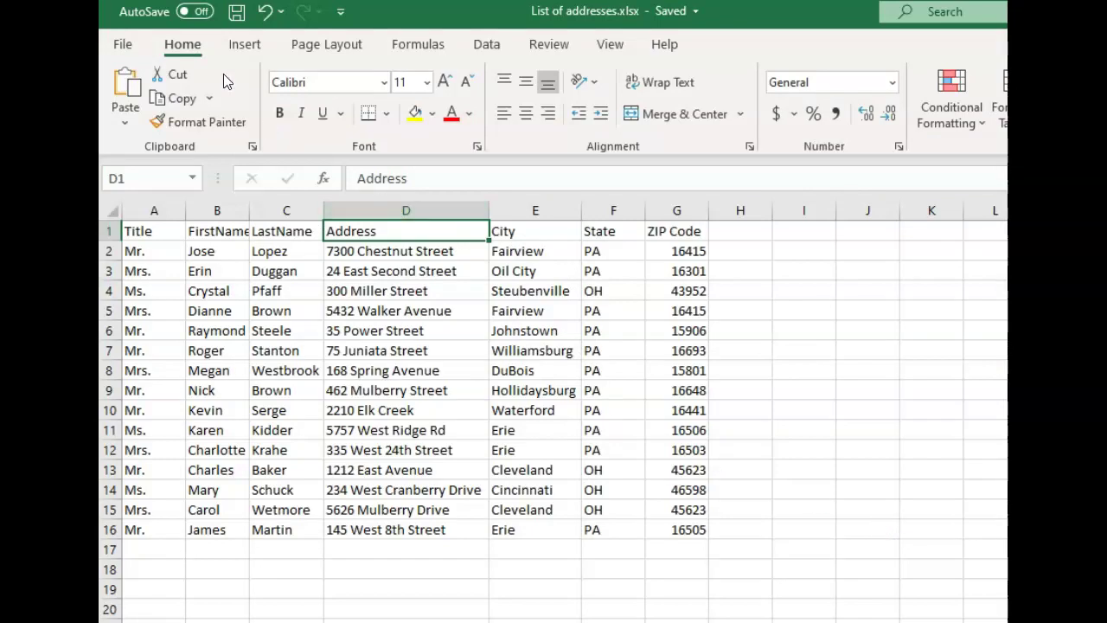
pyautogui.click(122, 44)
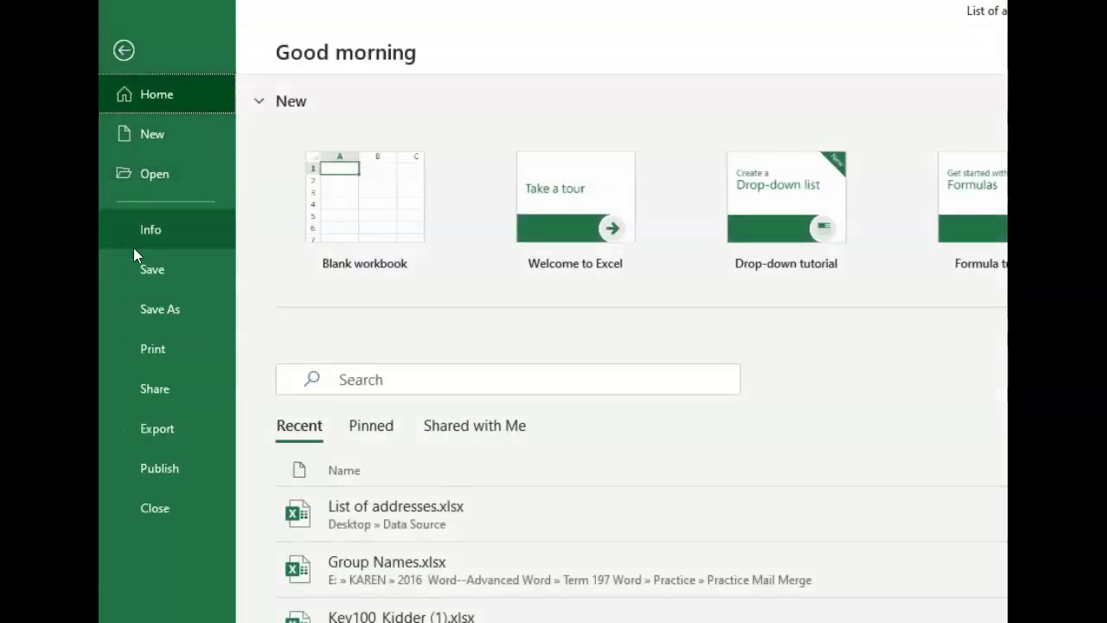
# Close the workbook, then add an auto-updating April 5, 2020 date atop the Tour Info letter
pyautogui.click(147, 508)
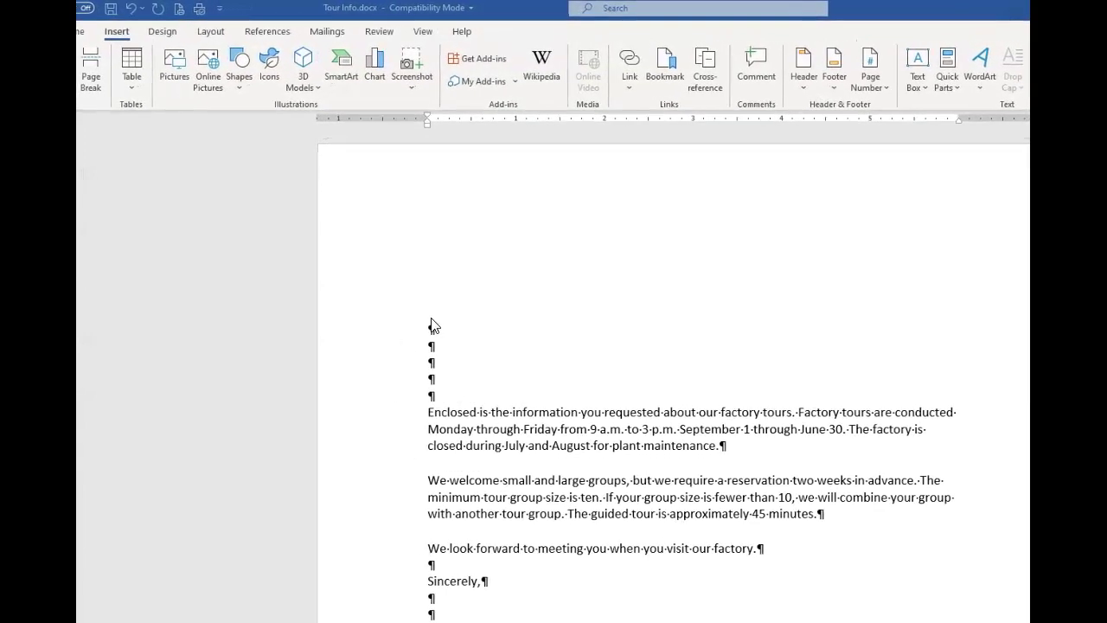
pyautogui.click(432, 328)
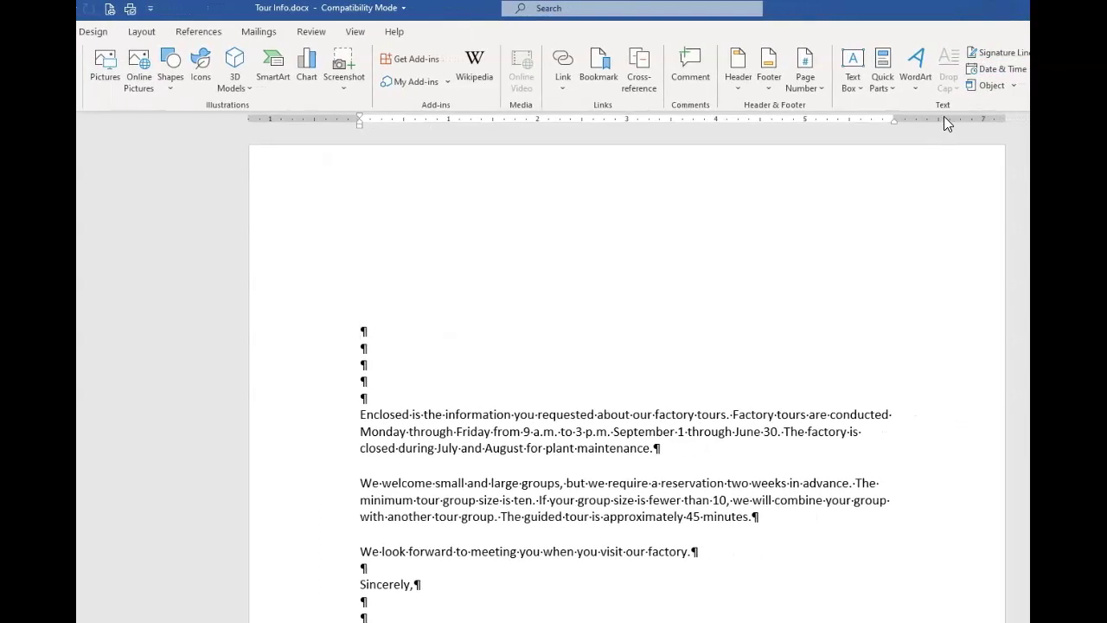
pyautogui.click(1008, 69)
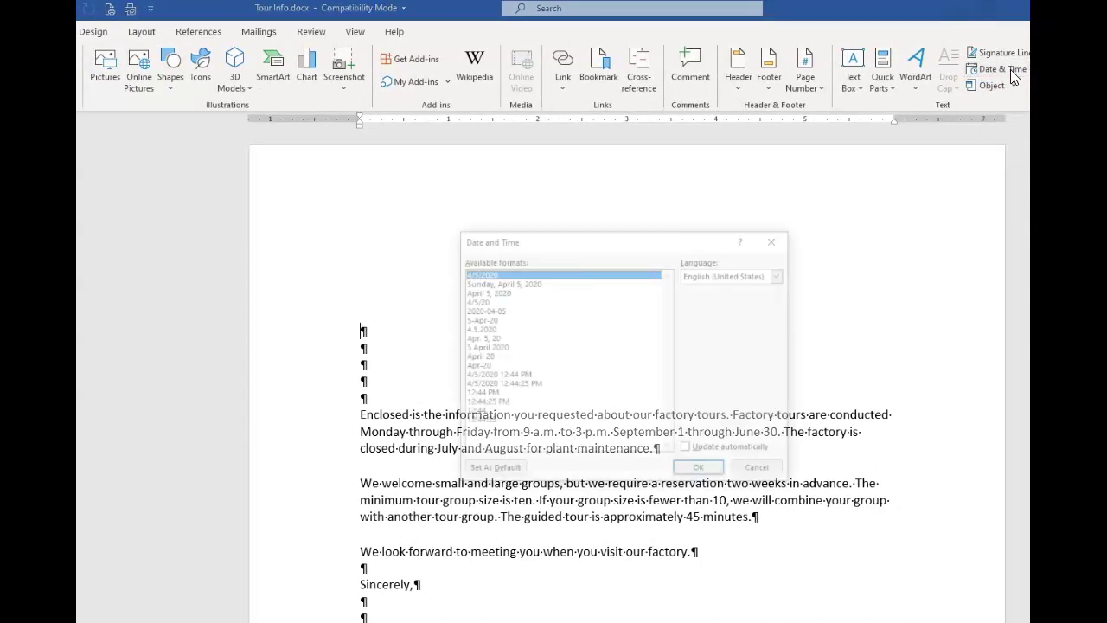
pyautogui.click(492, 293)
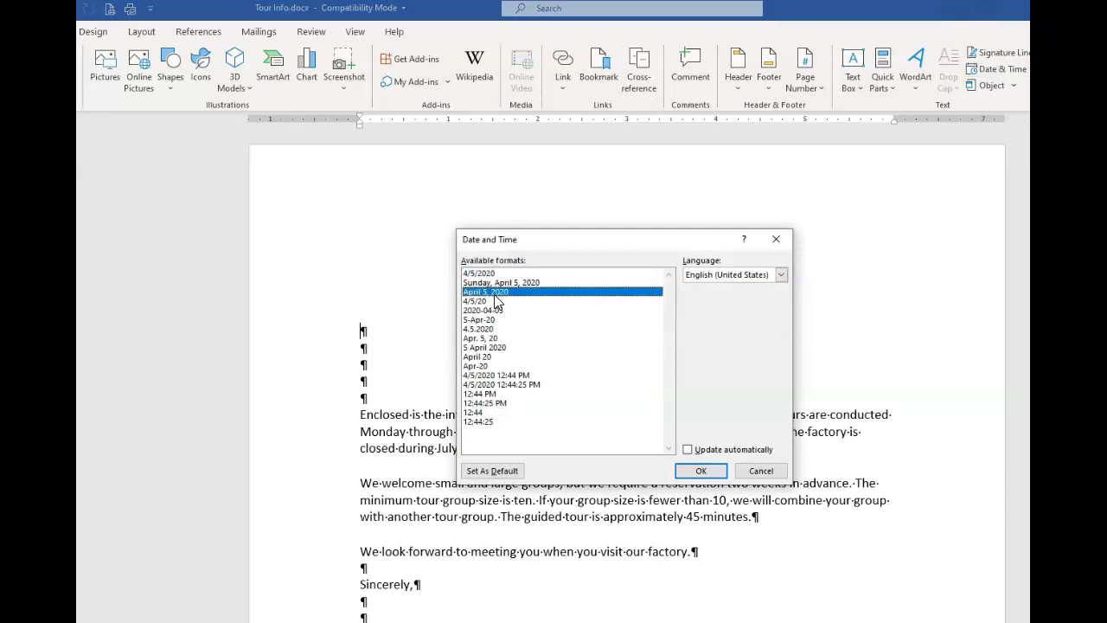
pyautogui.click(688, 451)
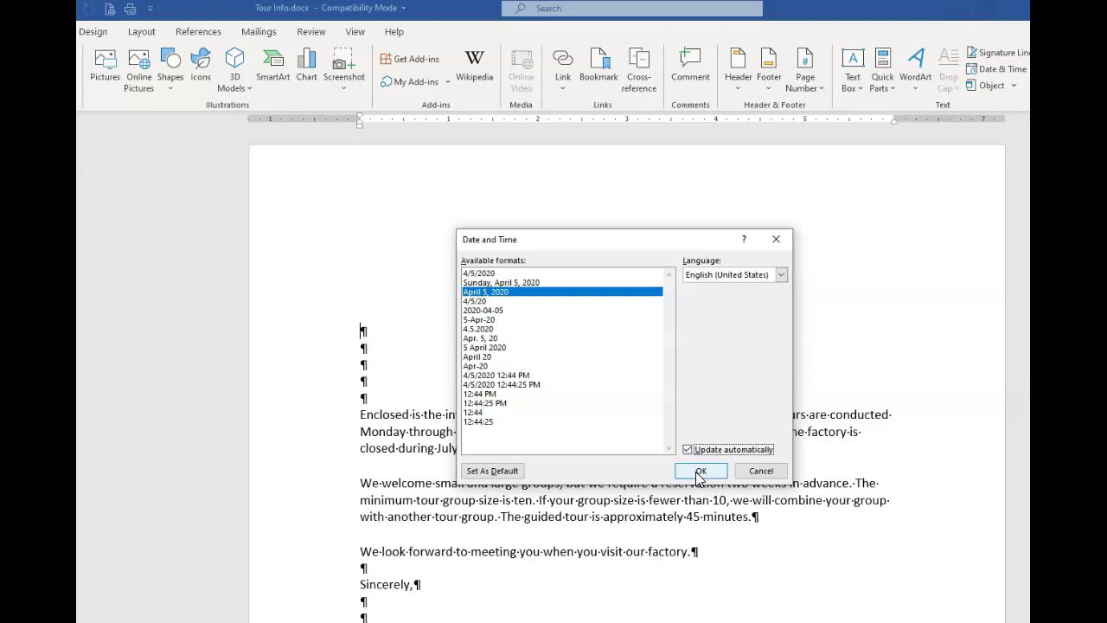
pyautogui.click(699, 474)
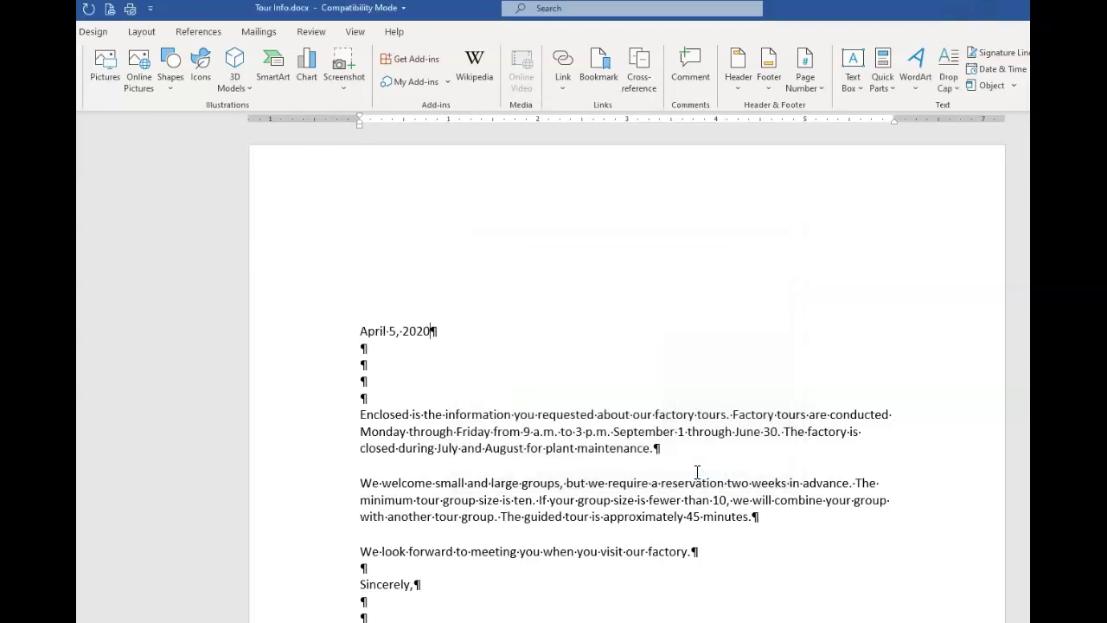
# Check the April 5, 2020 date is a field, then bring up the Mailings ribbon
pyautogui.click(391, 331)
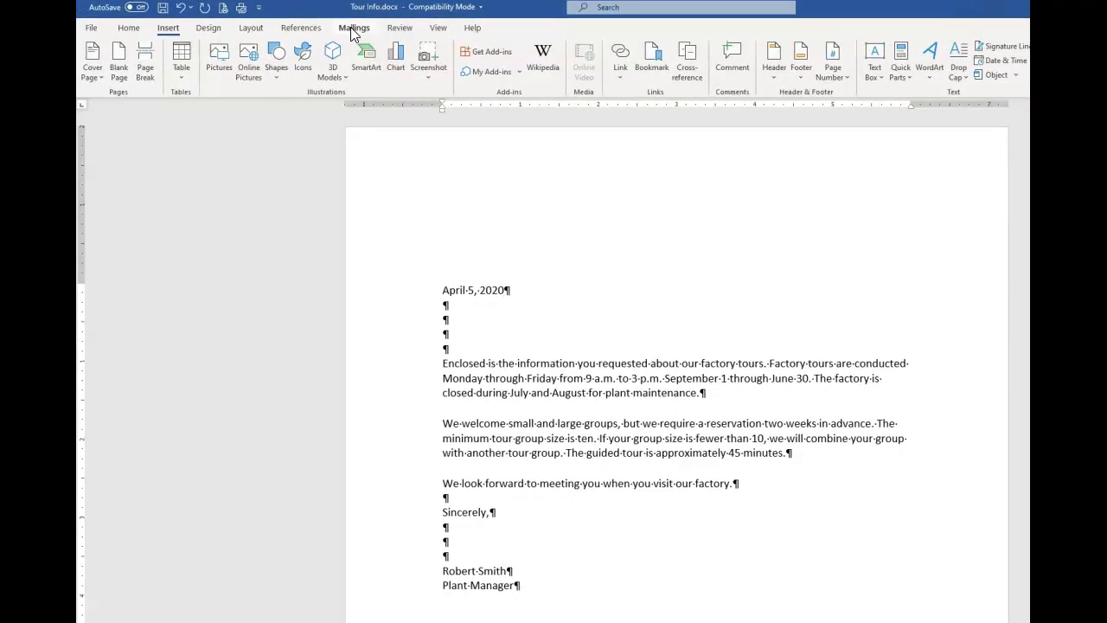
pyautogui.click(352, 28)
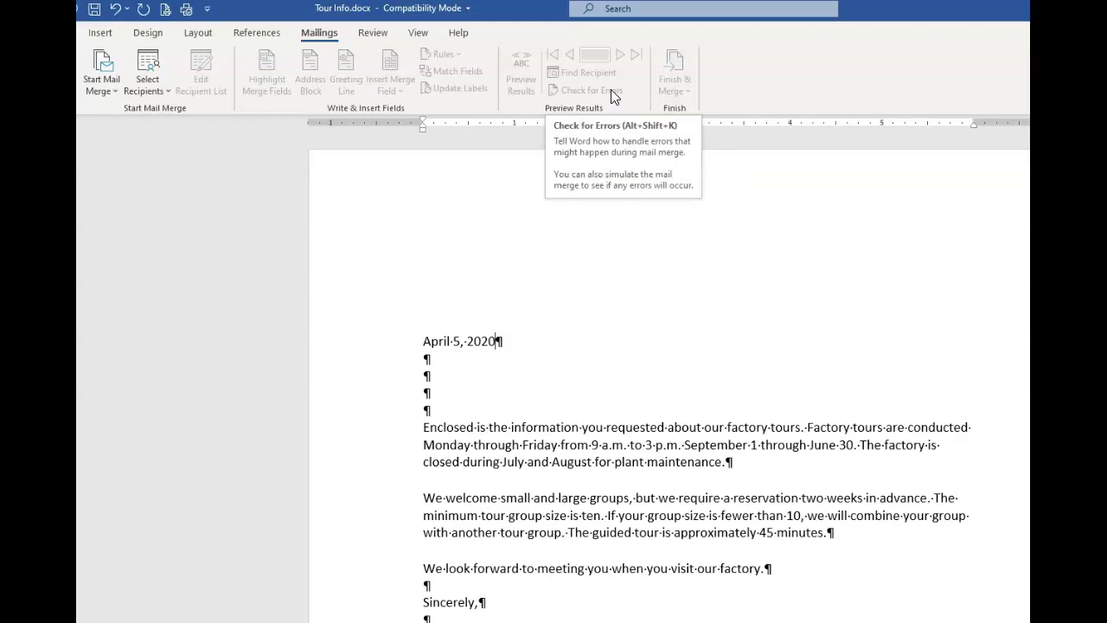
# Start a Letters mail merge and bring up the Select Recipients choices
pyautogui.click(108, 87)
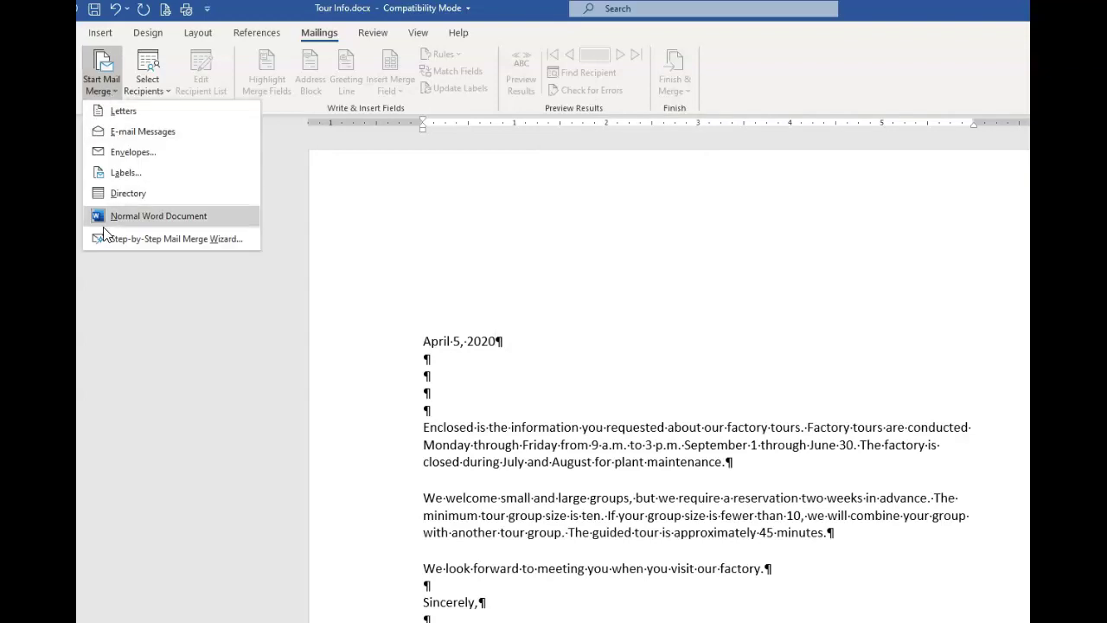
pyautogui.click(123, 111)
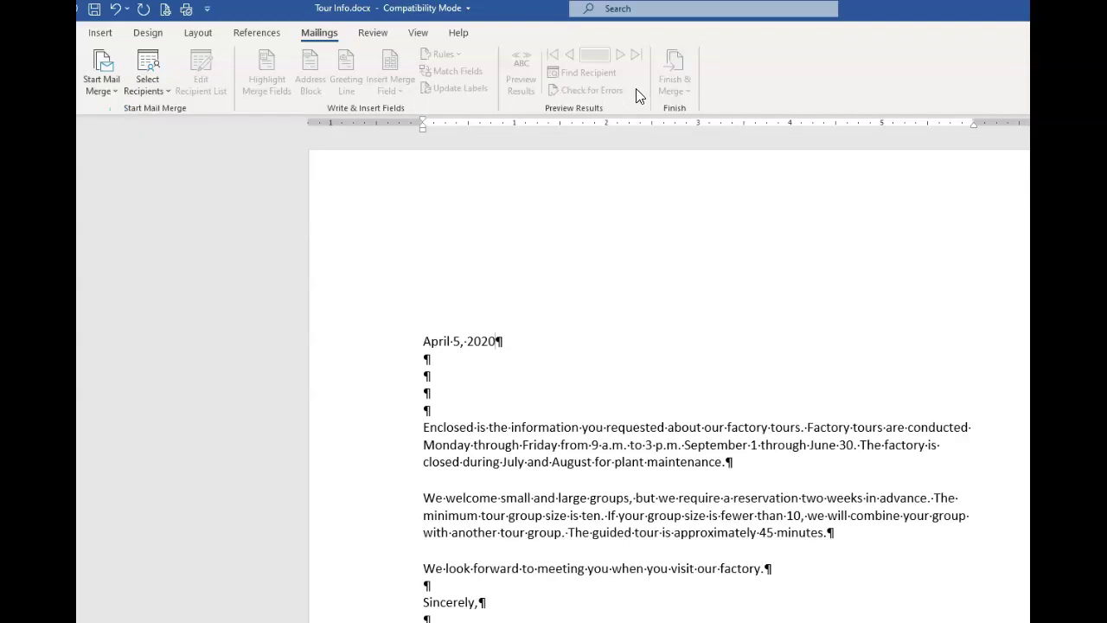
pyautogui.click(159, 95)
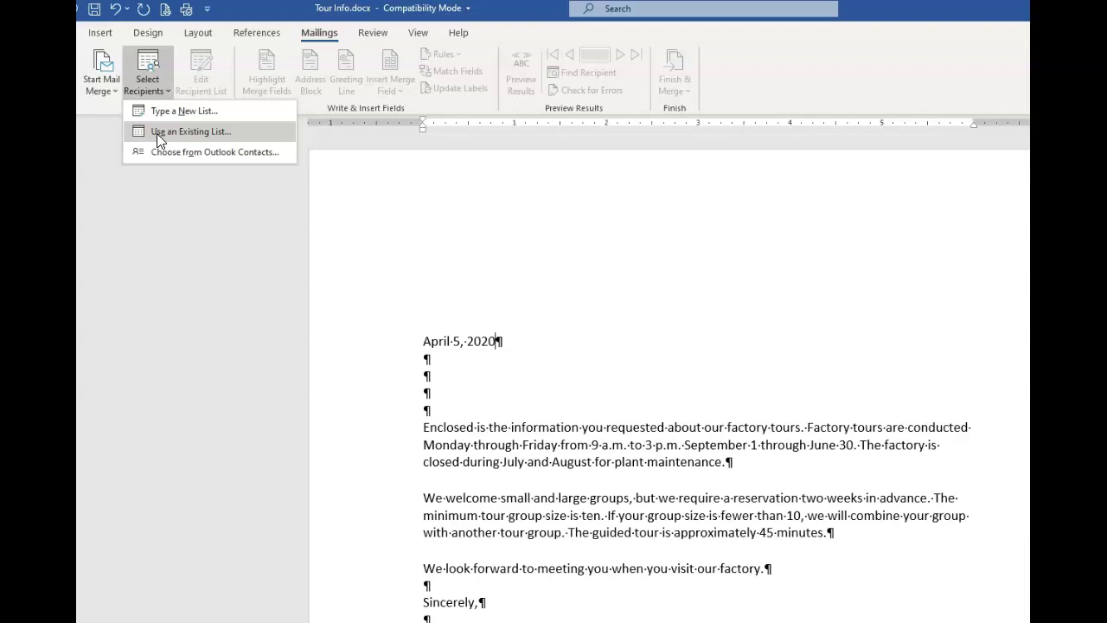
# Use the Sheet1$ table of Desktop\Data Source\List of addresses.xlsx as the recipient list
pyautogui.click(156, 133)
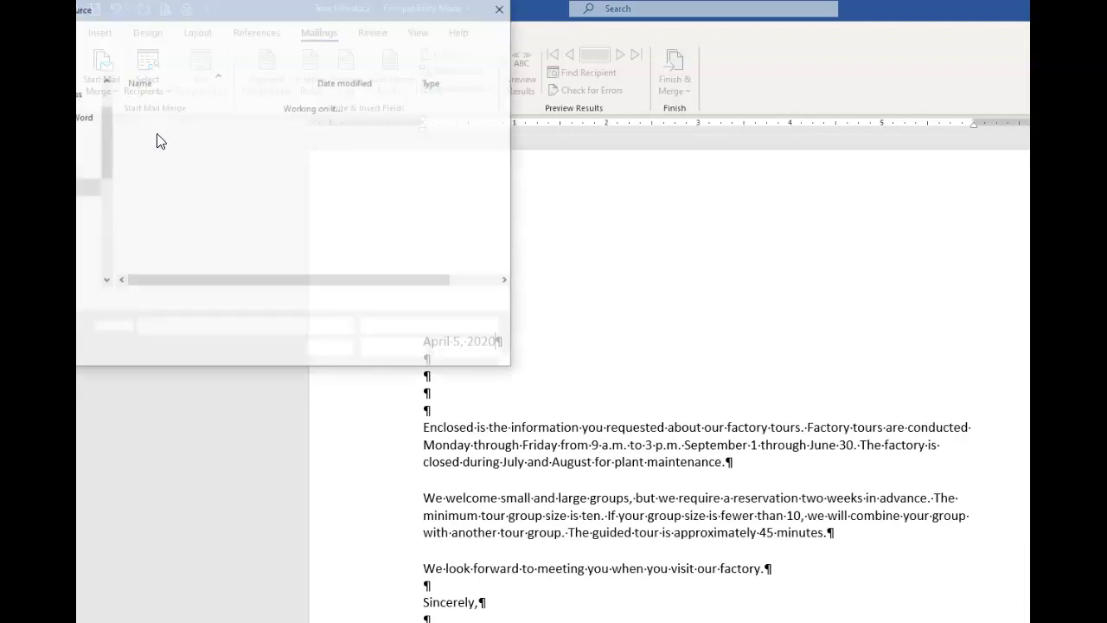
pyautogui.scroll(1, 101, 147)
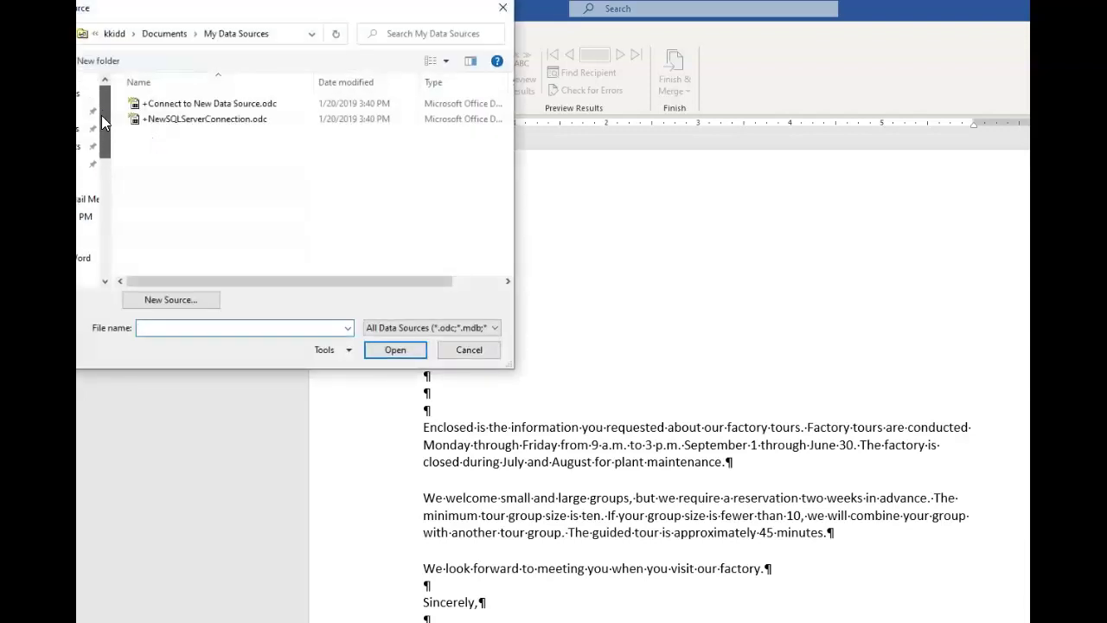
pyautogui.click(86, 111)
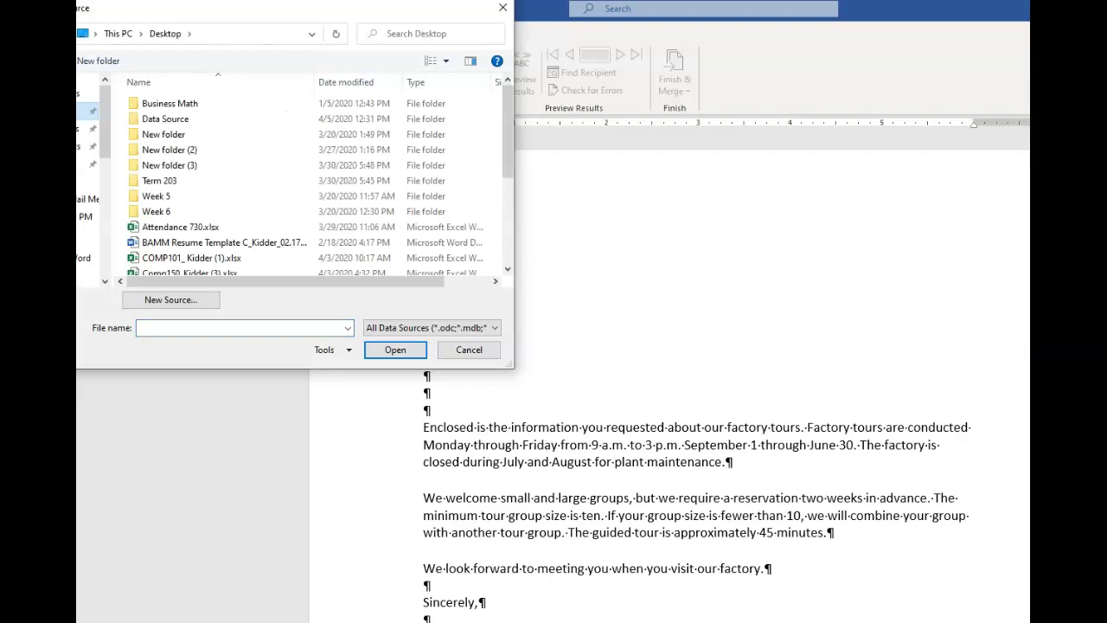
pyautogui.doubleClick(147, 120)
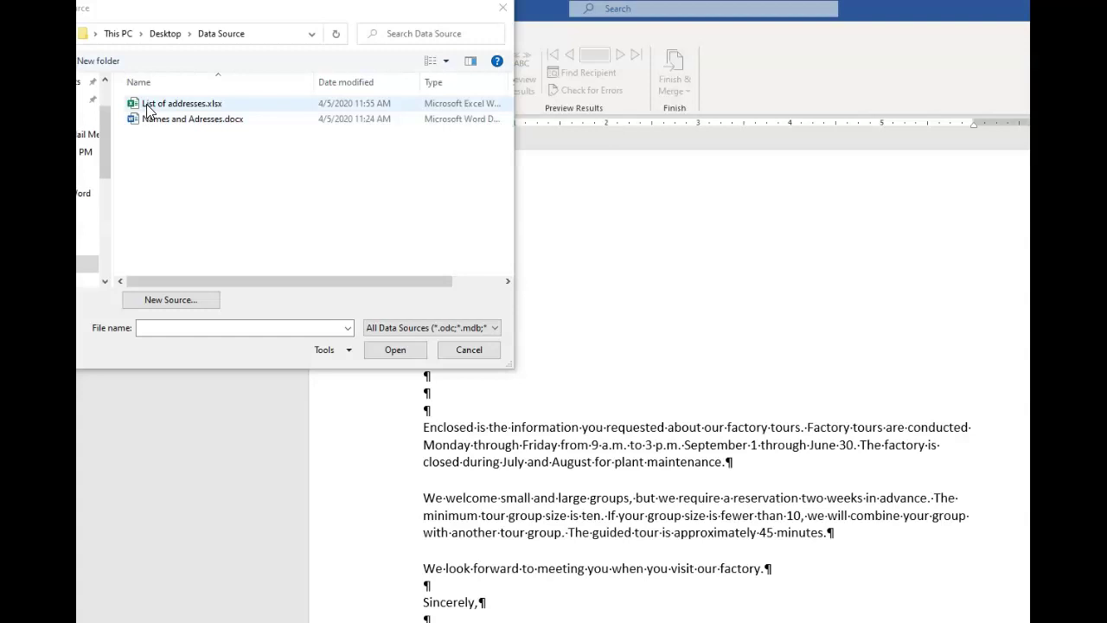
pyautogui.click(149, 111)
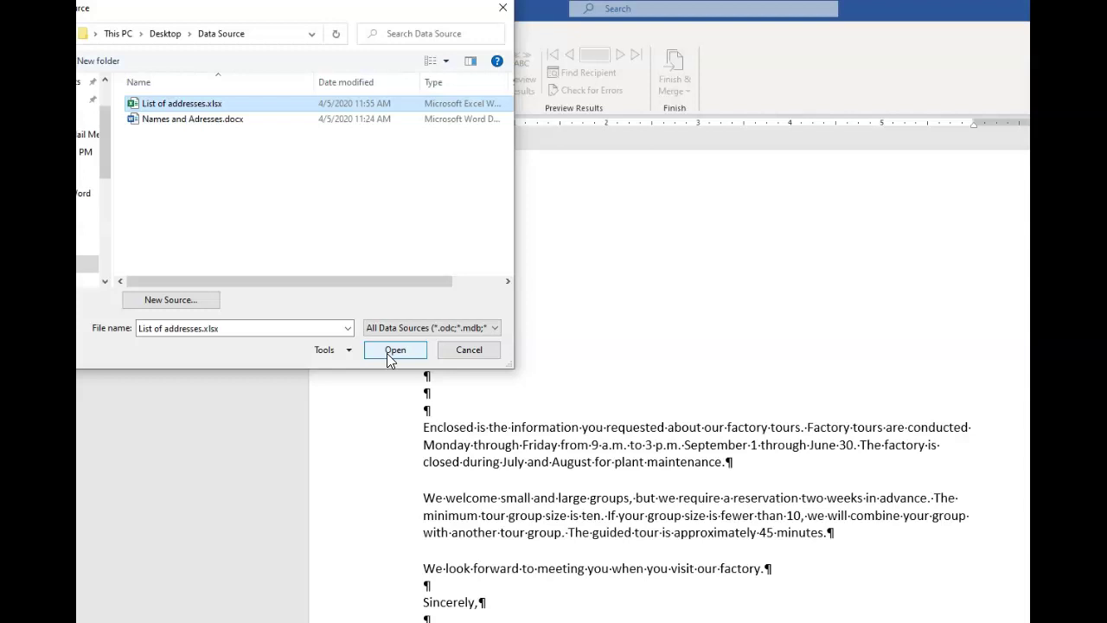
pyautogui.click(387, 352)
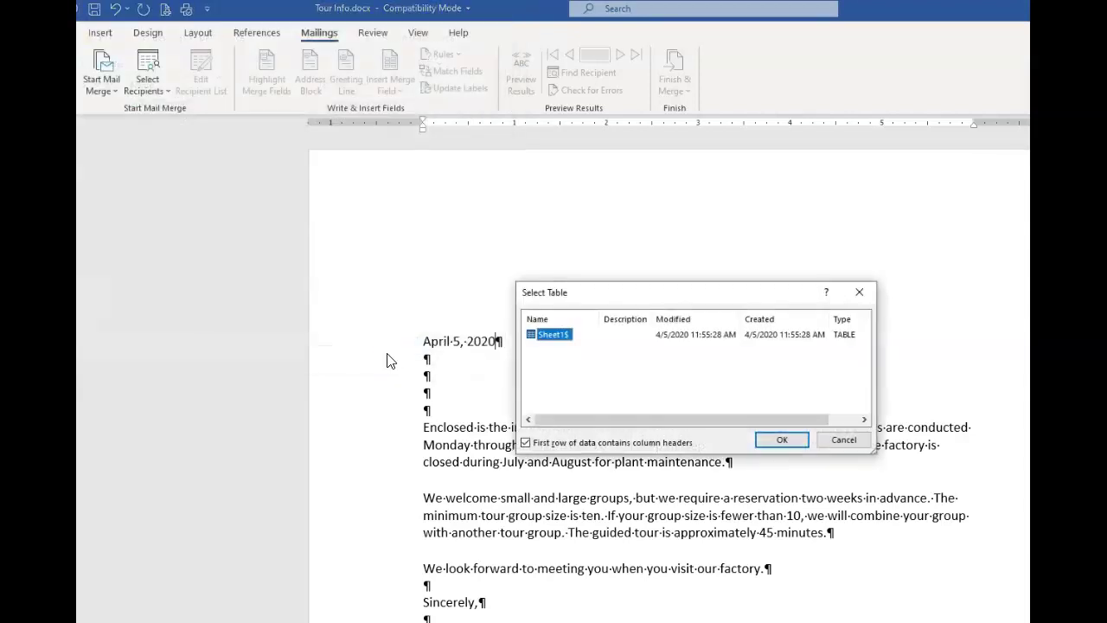
pyautogui.click(782, 439)
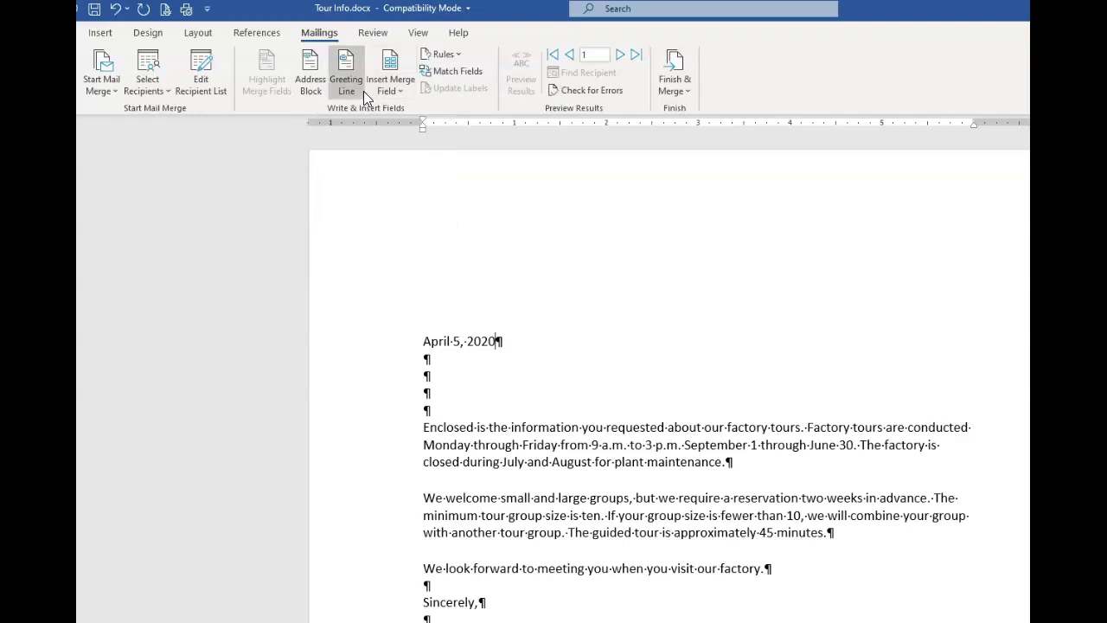
pyautogui.click(205, 80)
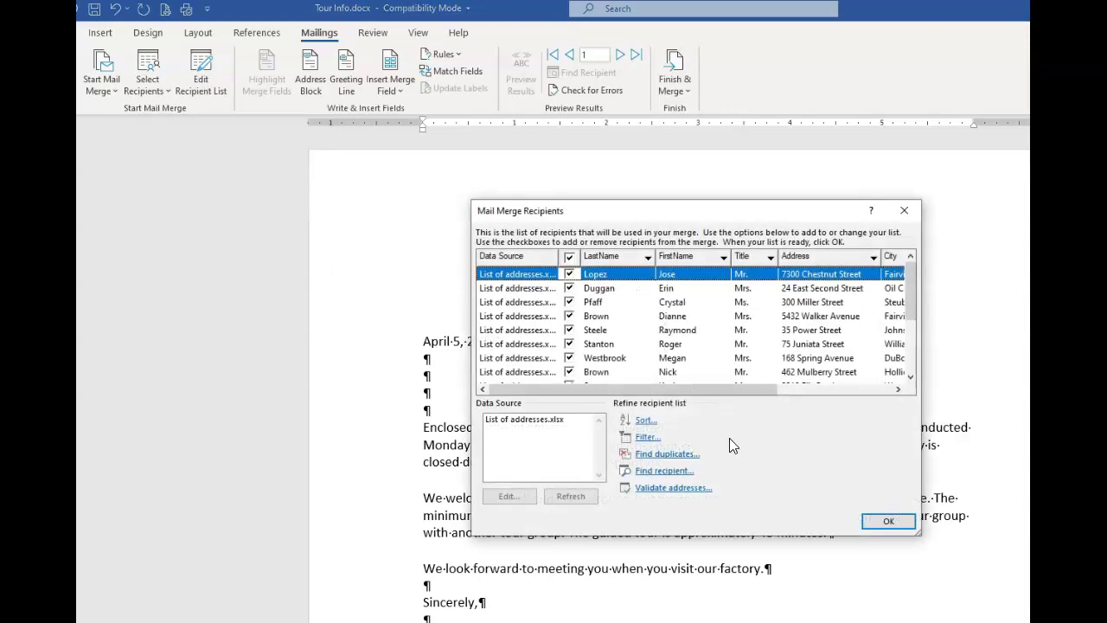
pyautogui.click(884, 525)
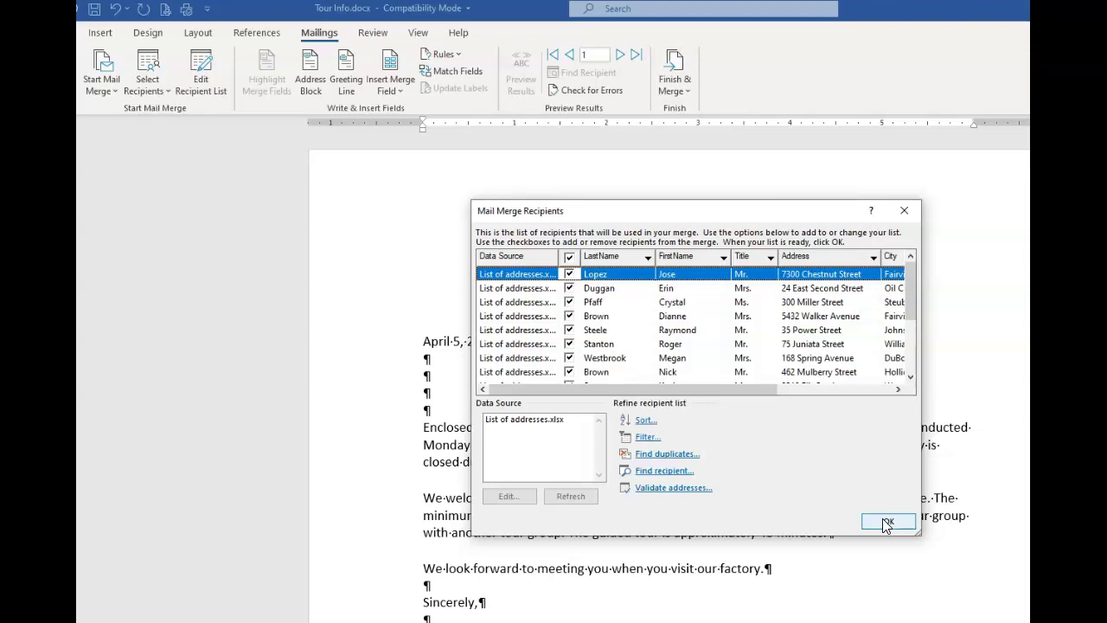
pyautogui.click(885, 523)
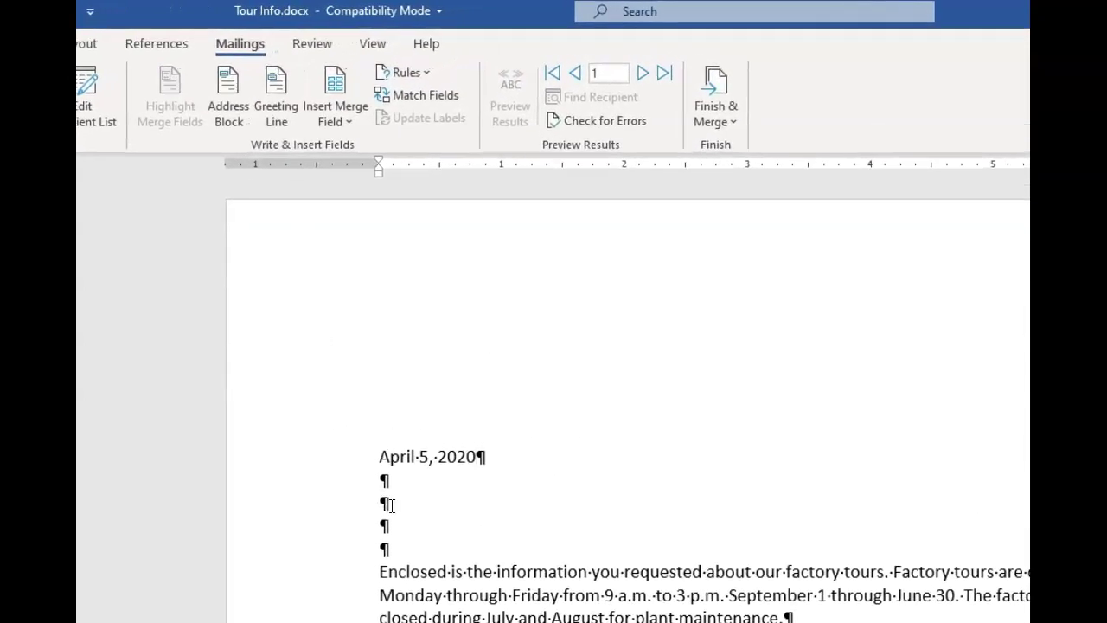
# Insert an «AddressBlock» field in Mr. Joshua Randall Jr. format on the third blank line below the date
pyautogui.click(401, 526)
pyautogui.click(225, 108)
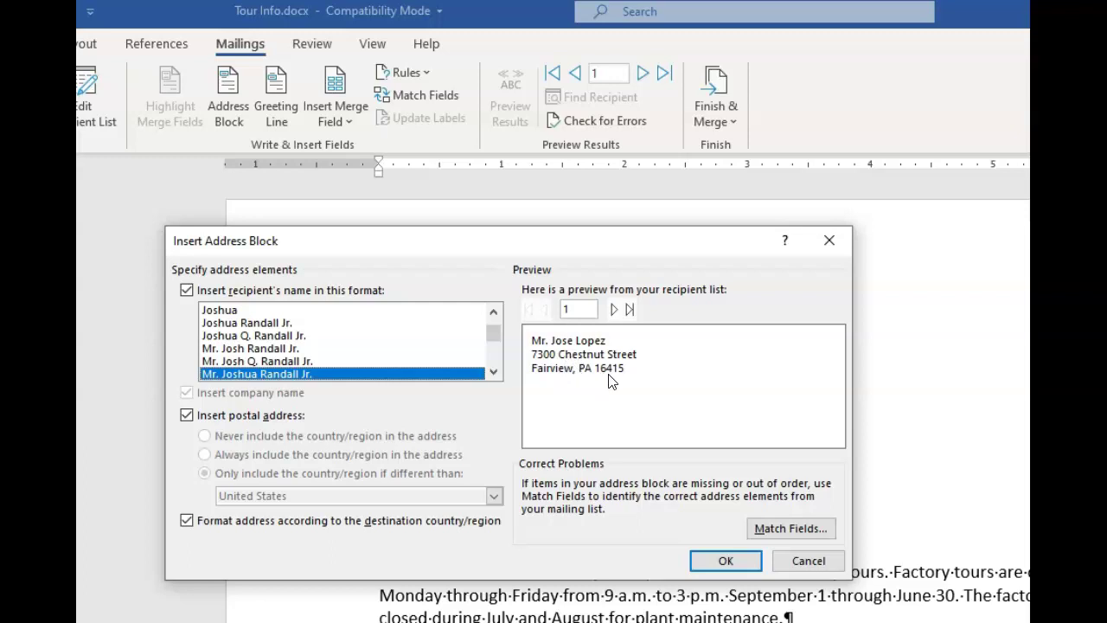
pyautogui.click(701, 564)
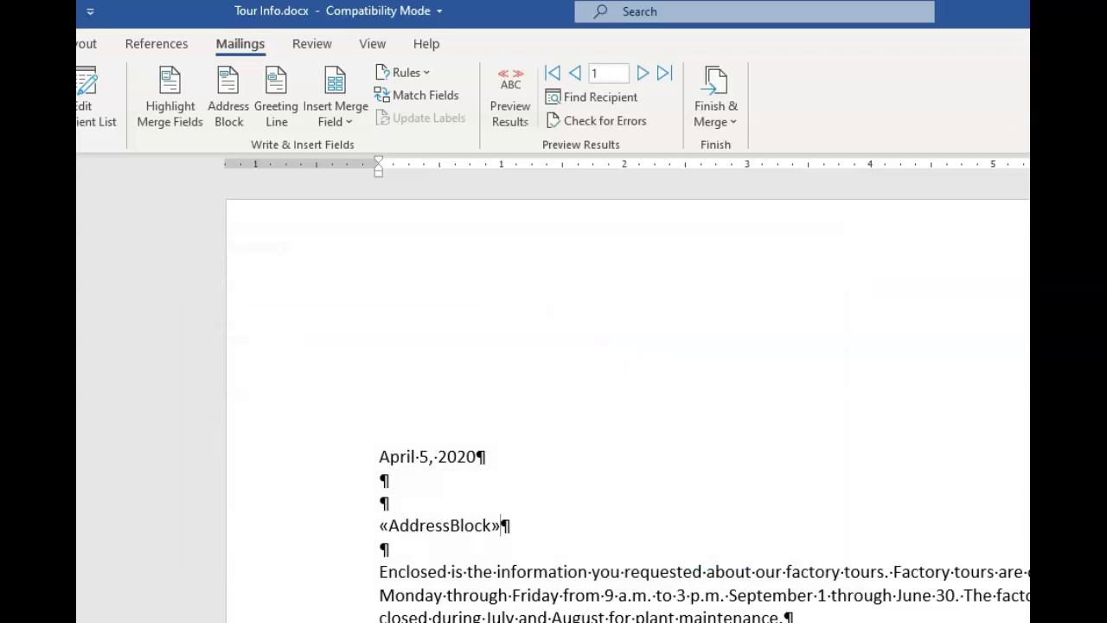
# Add blank lines below the address block and set the greeting format to 'Dear Mr. Randall,'
pyautogui.press('Return')
pyautogui.press('Return')
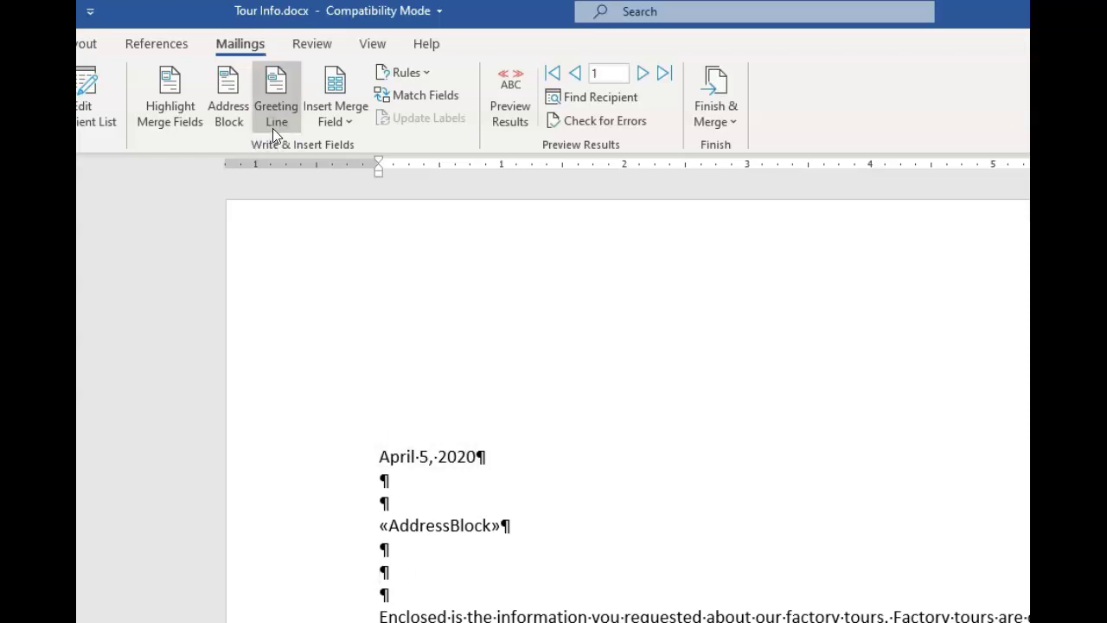
pyautogui.click(273, 96)
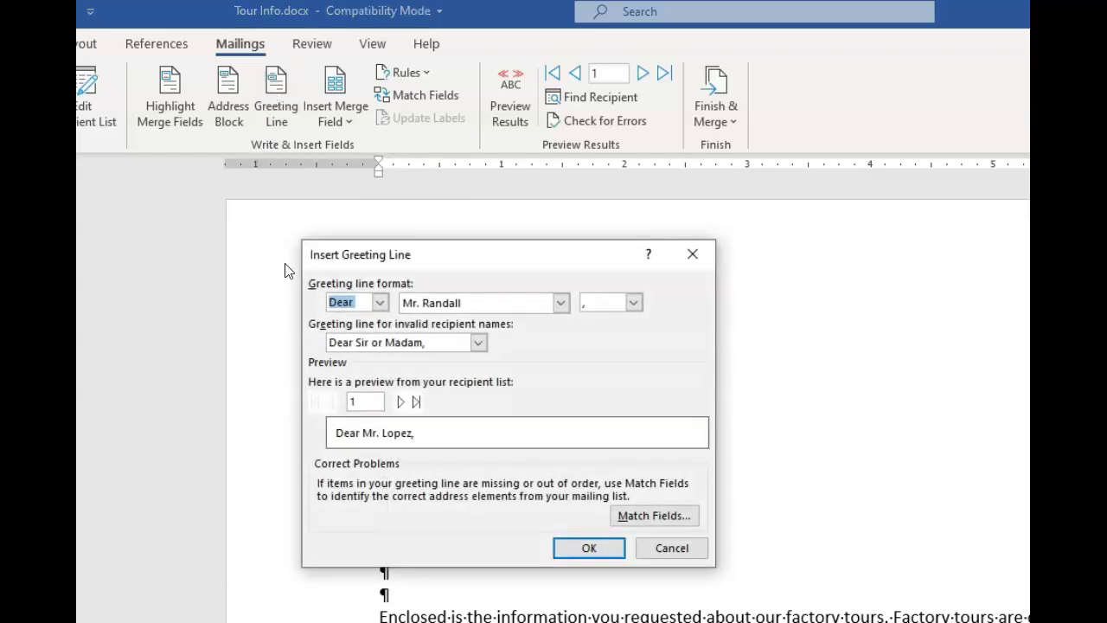
pyautogui.click(379, 304)
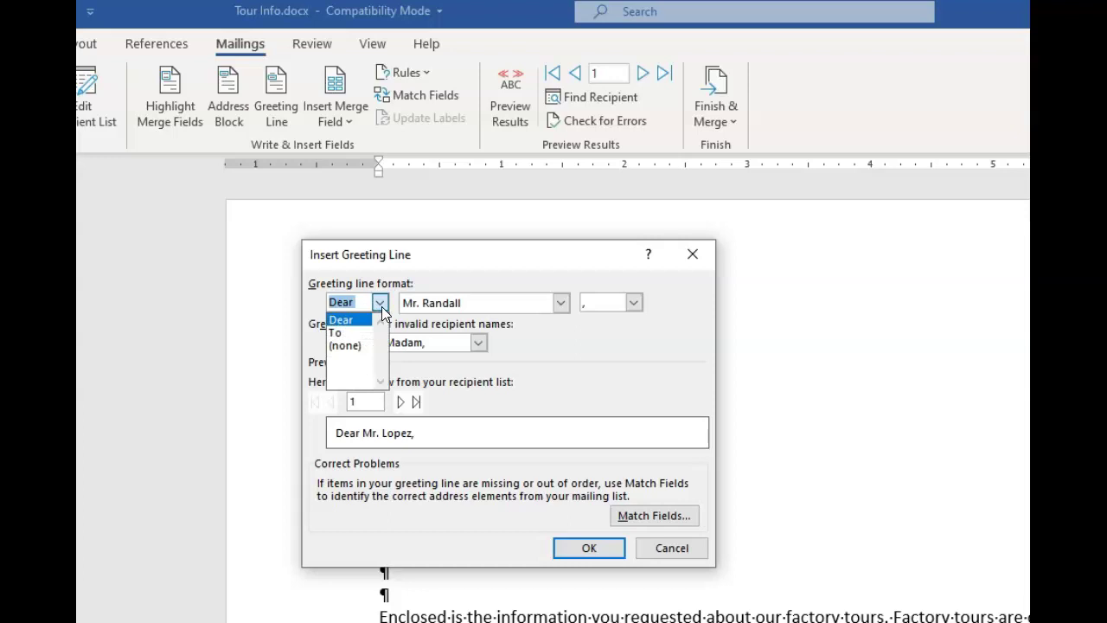
pyautogui.click(382, 306)
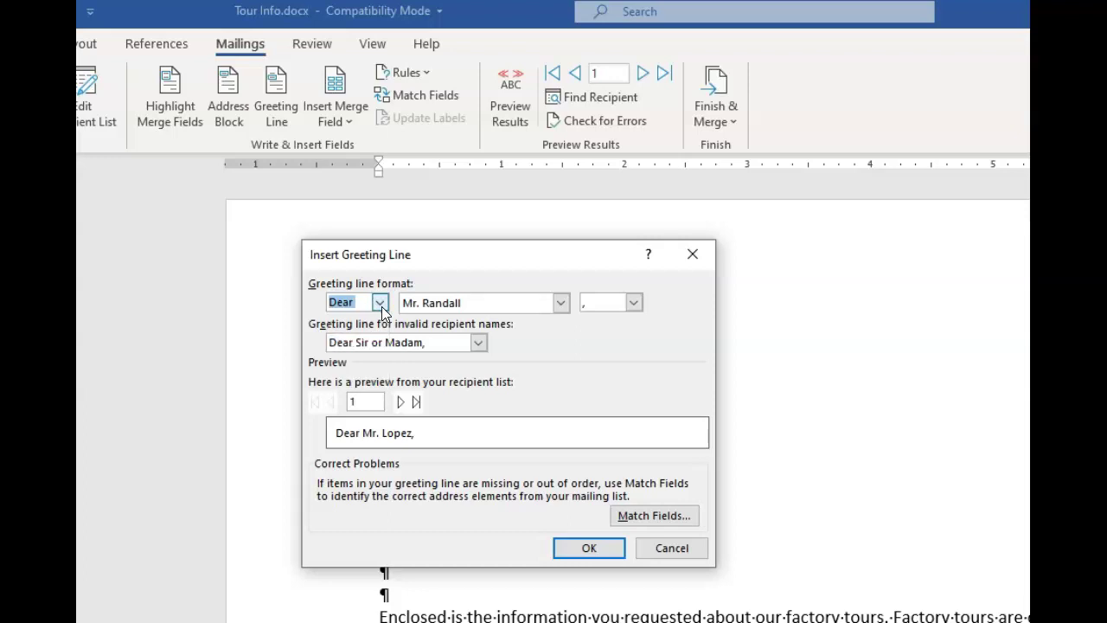
pyautogui.click(561, 303)
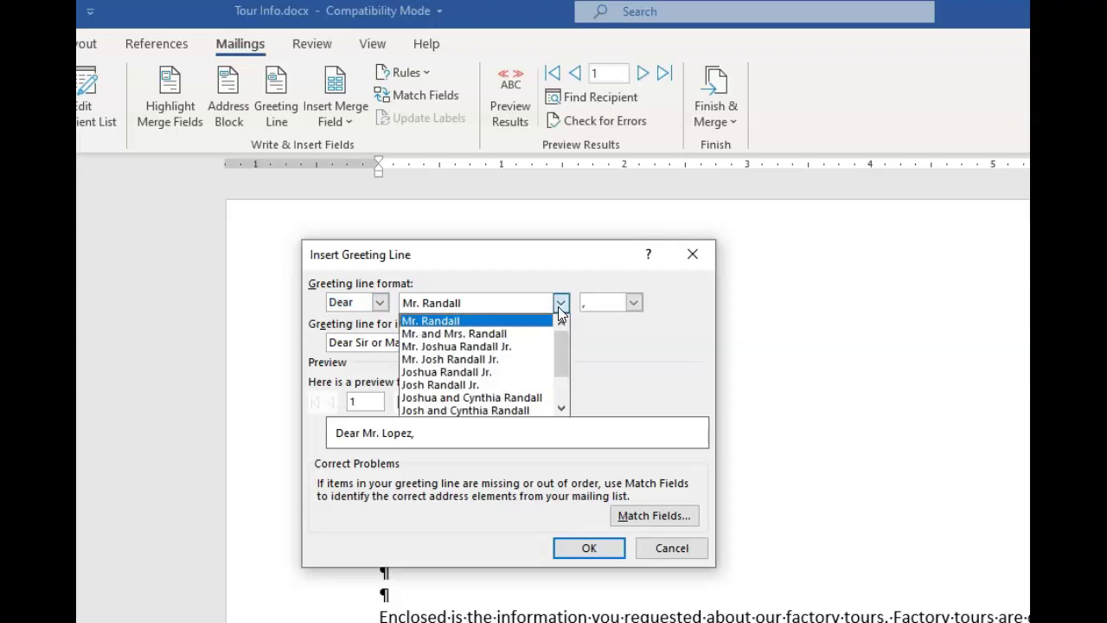
pyautogui.click(560, 304)
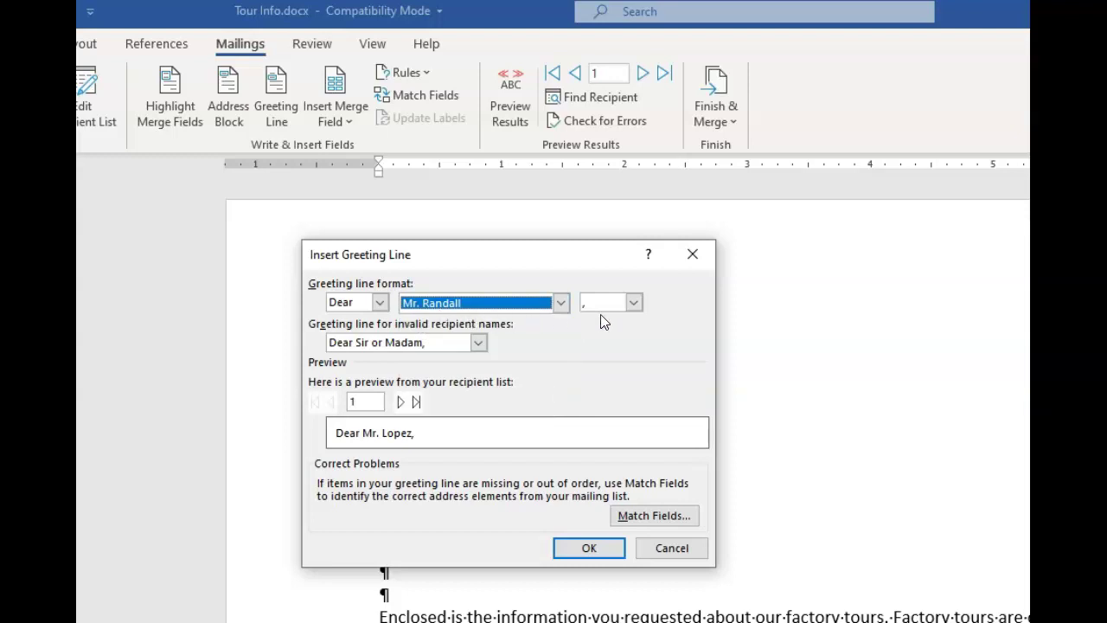
pyautogui.click(634, 303)
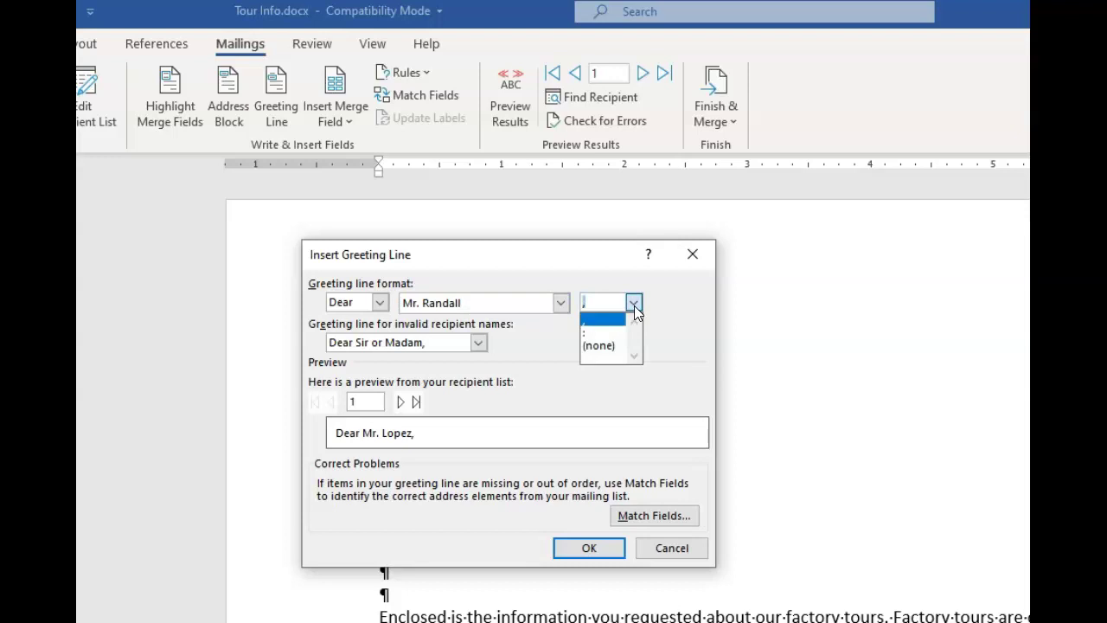
pyautogui.click(633, 304)
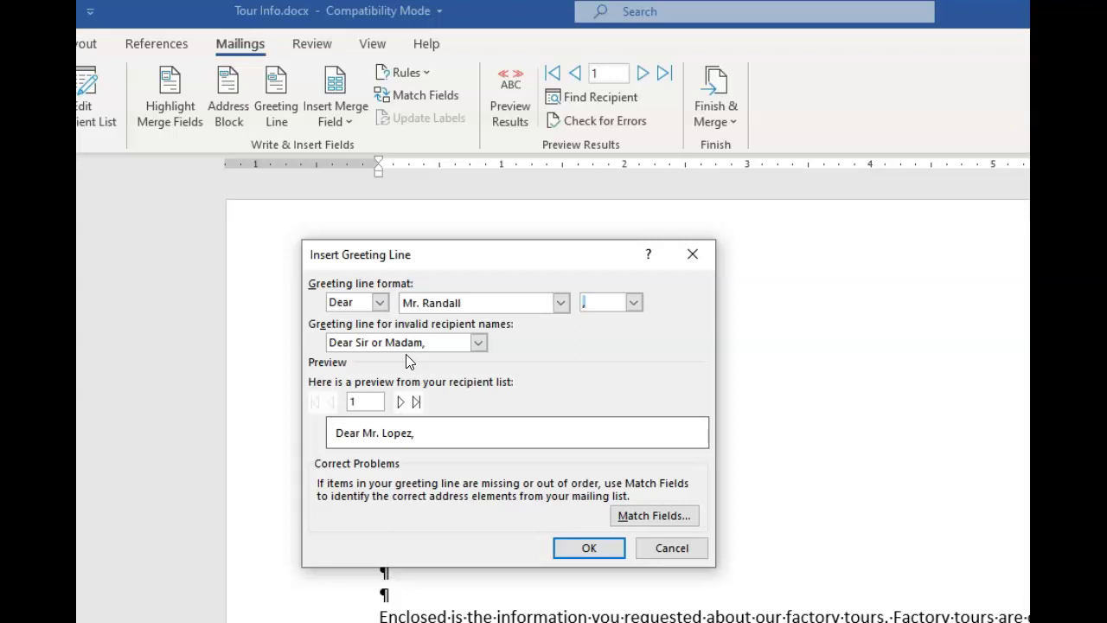
# Insert the «GreetingLine» field, then start the body with «FirstName», a comma and lowercase 'enclosed'
pyautogui.click(572, 551)
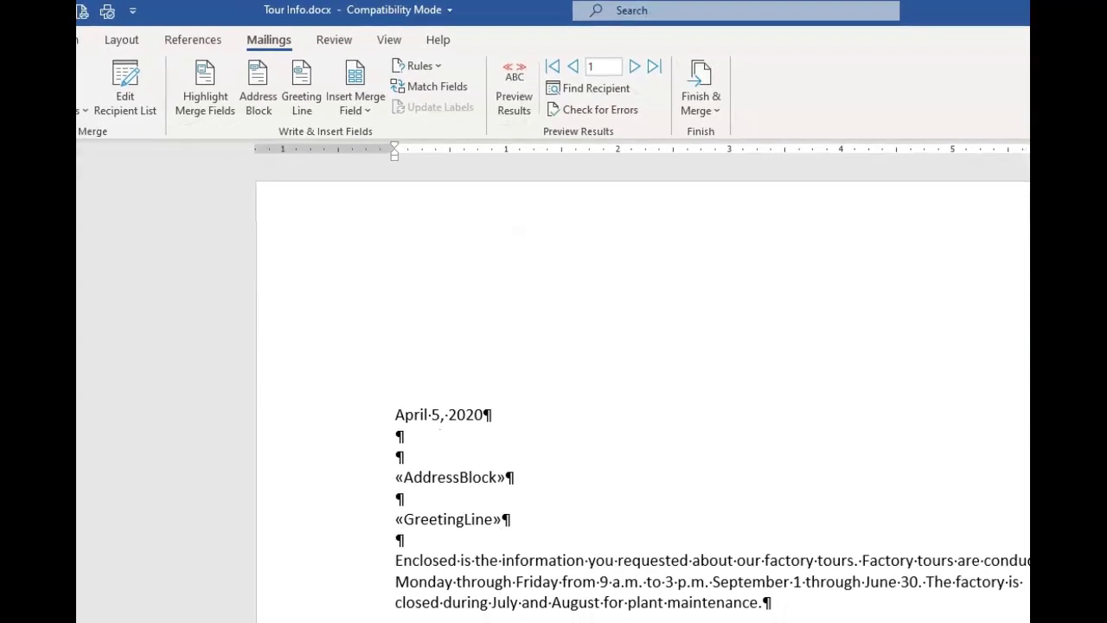
pyautogui.click(359, 109)
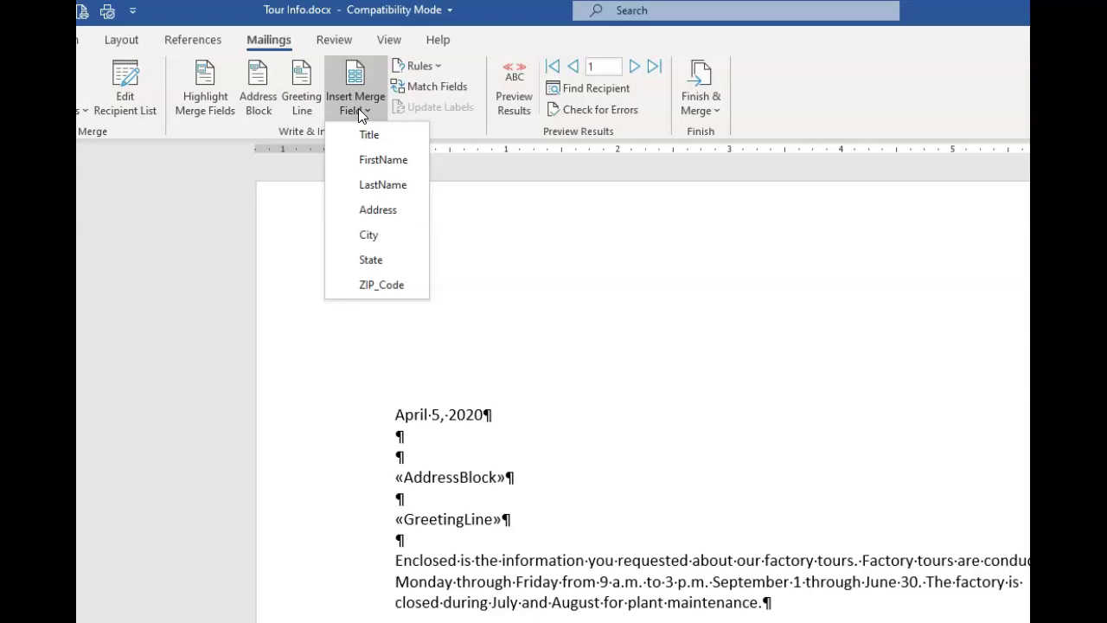
pyautogui.click(399, 566)
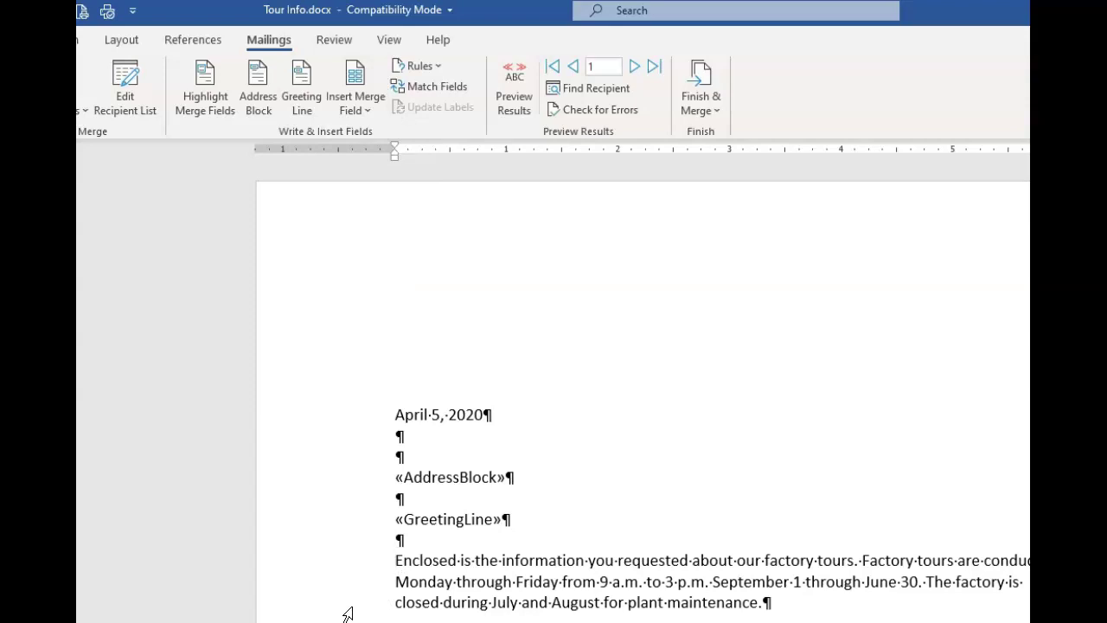
pyautogui.click(368, 110)
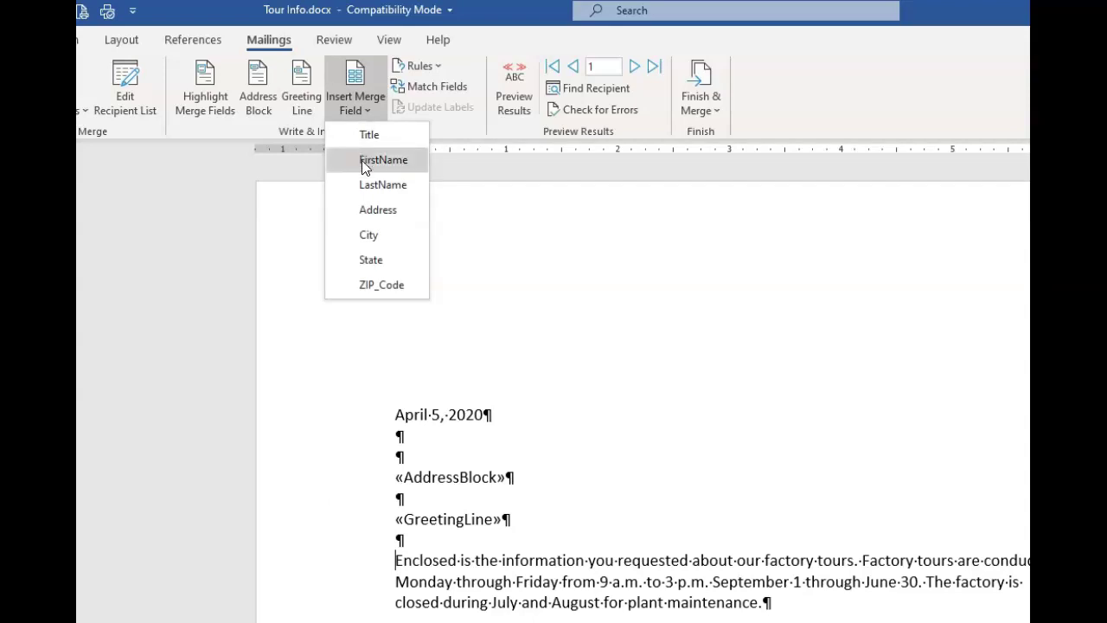
pyautogui.click(362, 162)
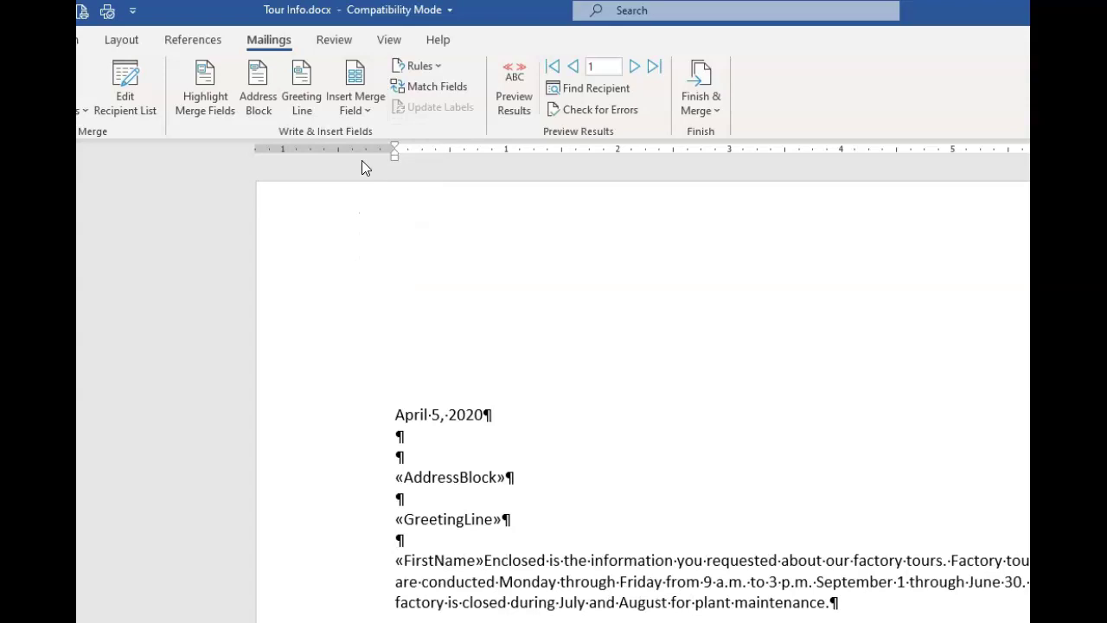
pyautogui.write(',')
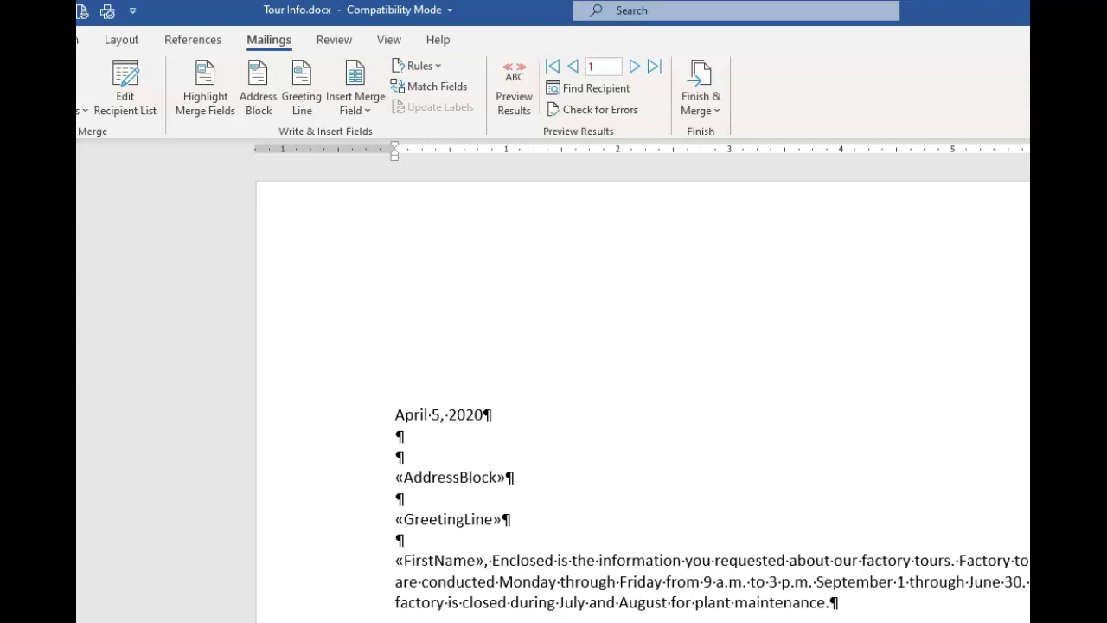
pyautogui.press('Delete')
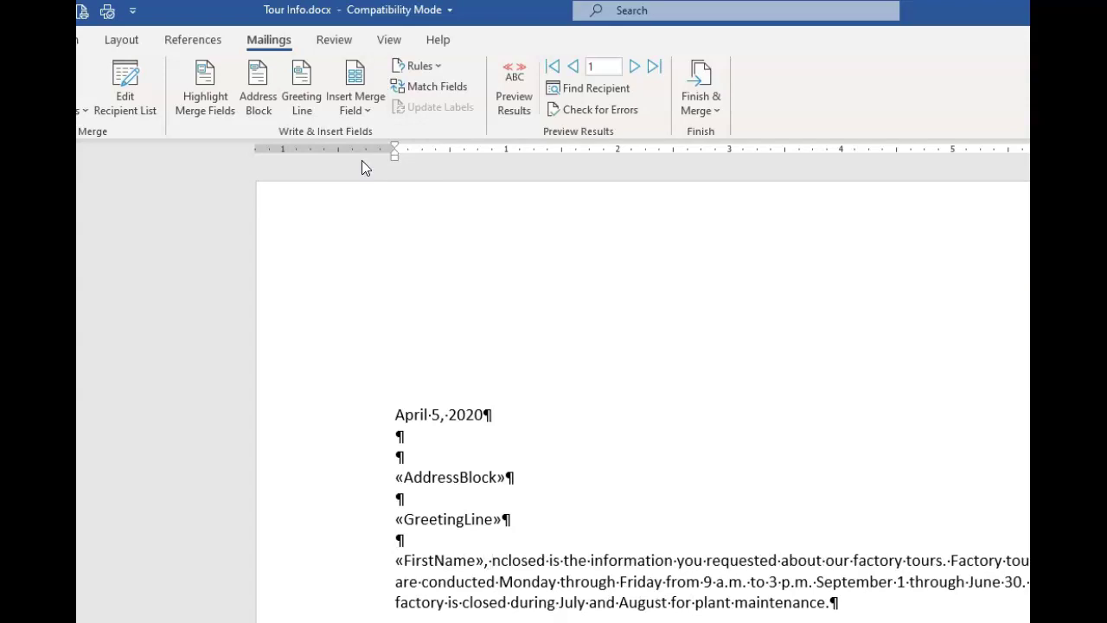
pyautogui.write('e')
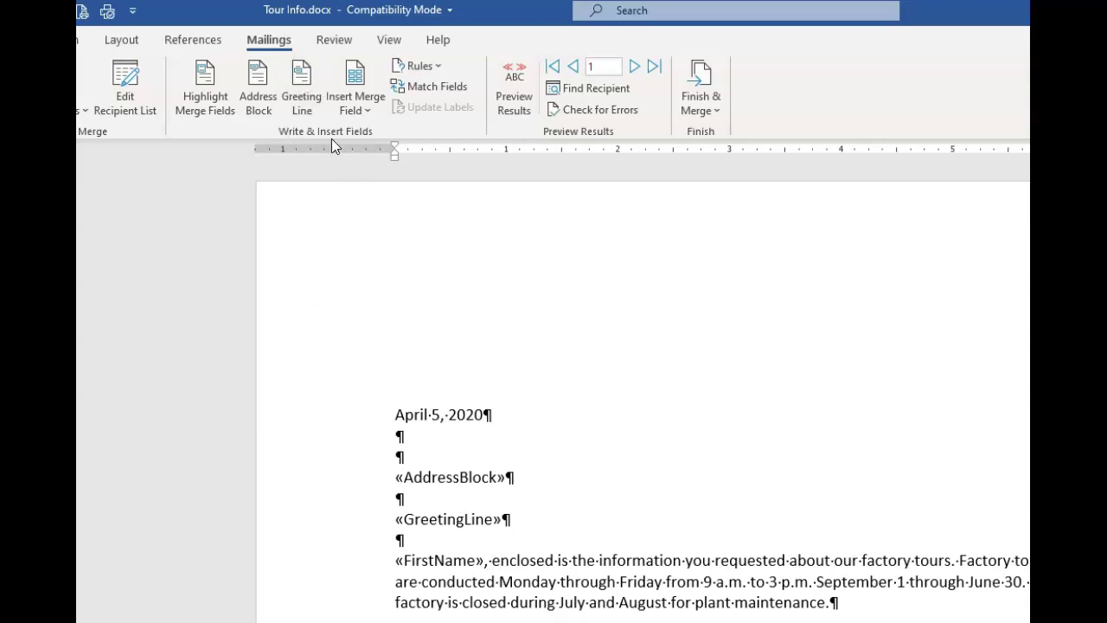
# Toggle merge-field highlighting, then preview the letter with recipient data through record 3
pyautogui.click(194, 83)
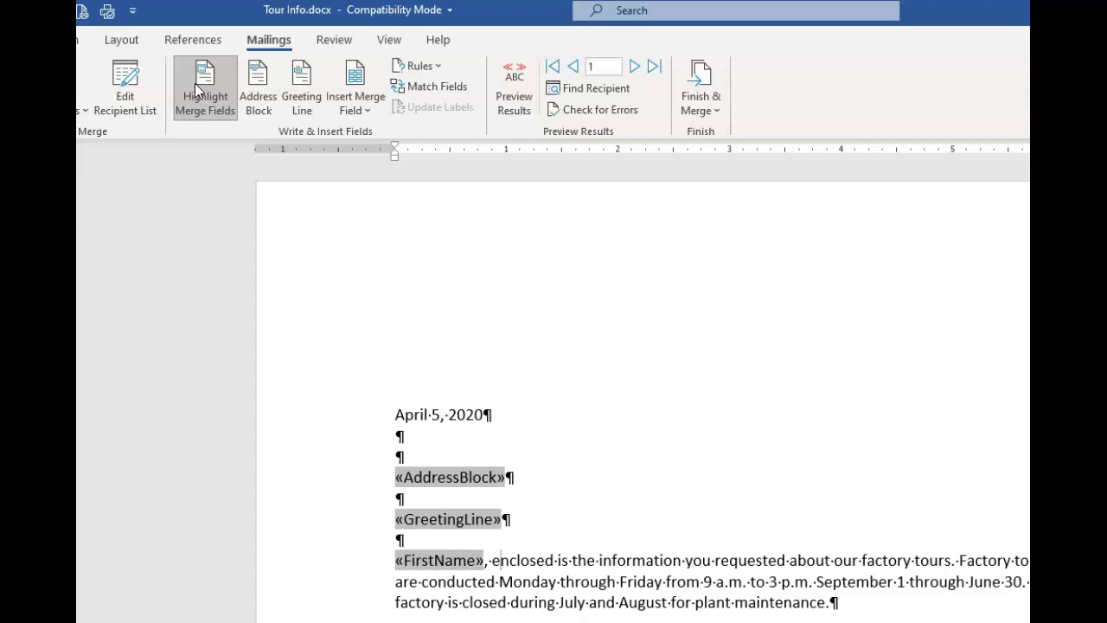
pyautogui.click(194, 83)
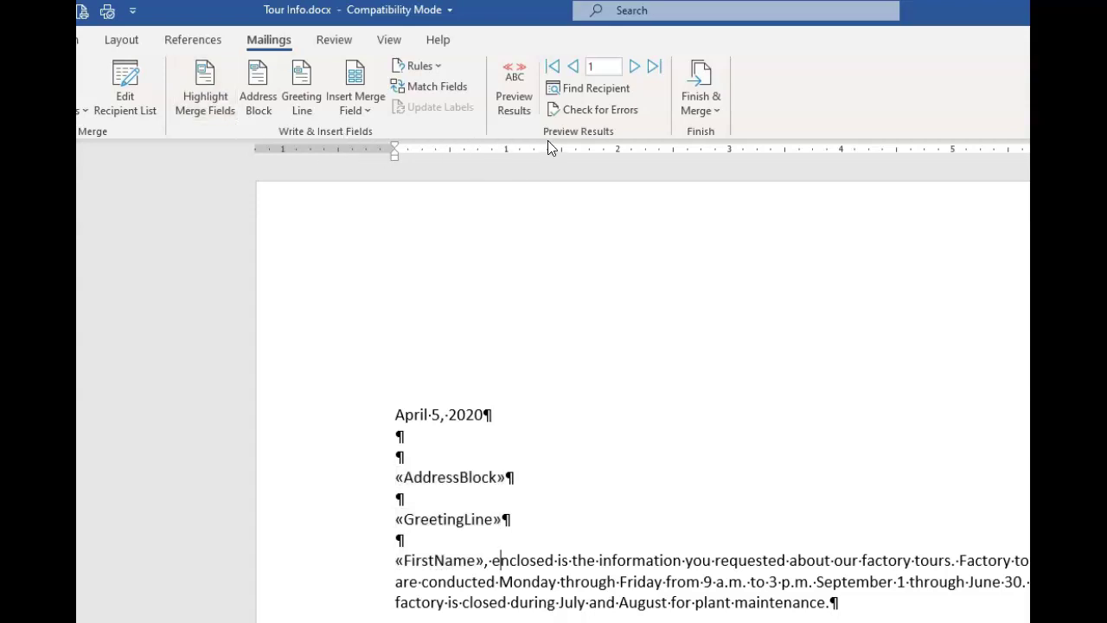
pyautogui.click(516, 90)
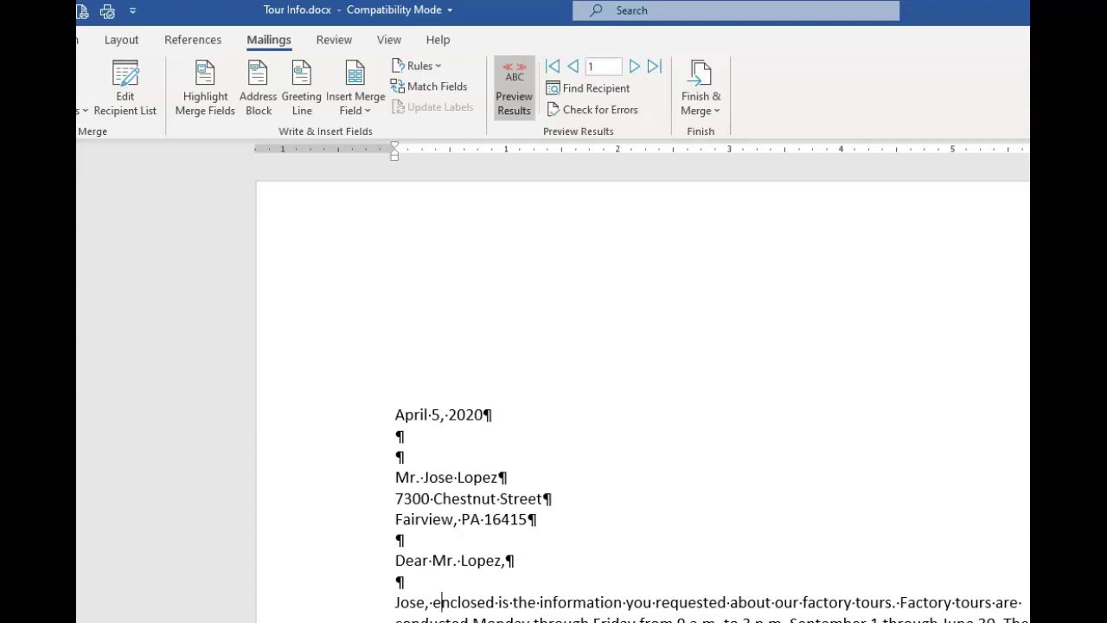
pyautogui.click(634, 69)
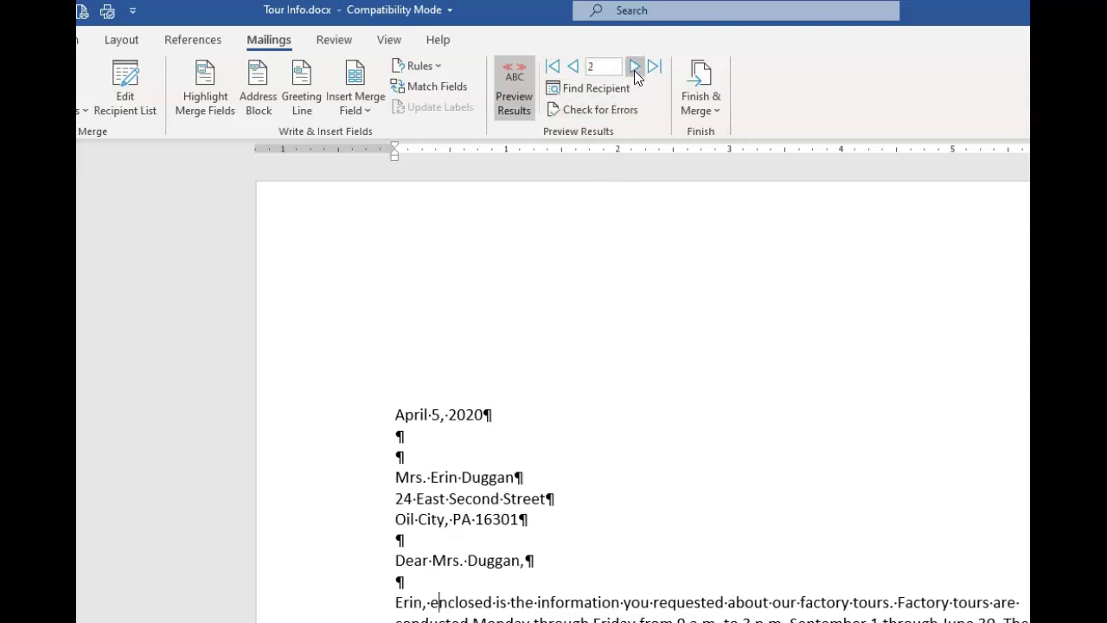
pyautogui.click(633, 68)
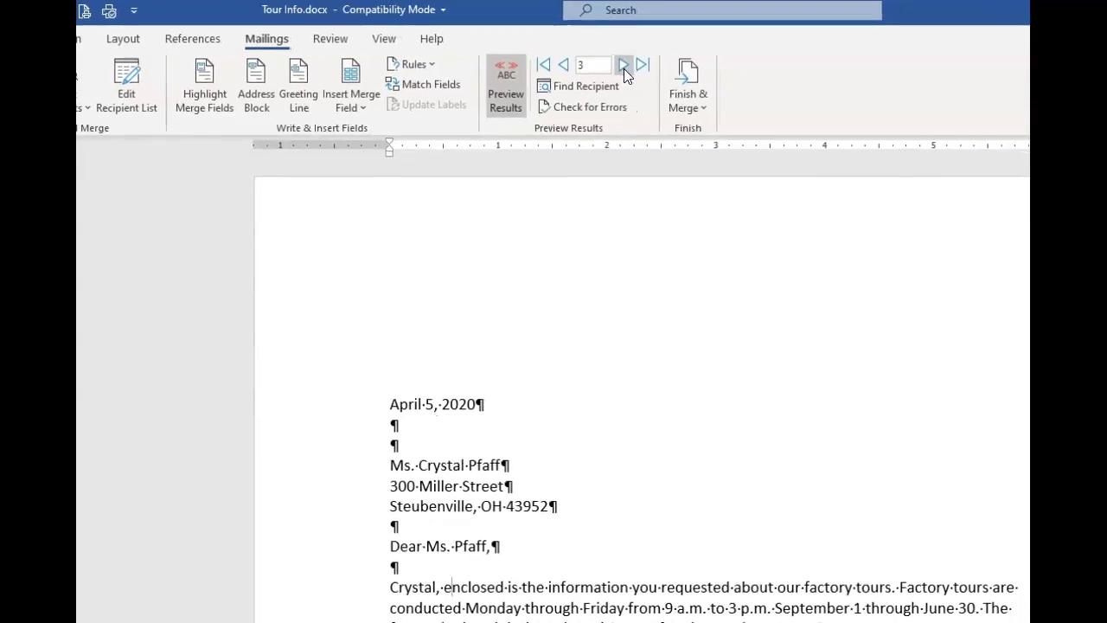
# Turn off the preview and merge all records via Edit Individual Documents into a new Letters1 document
pyautogui.click(495, 92)
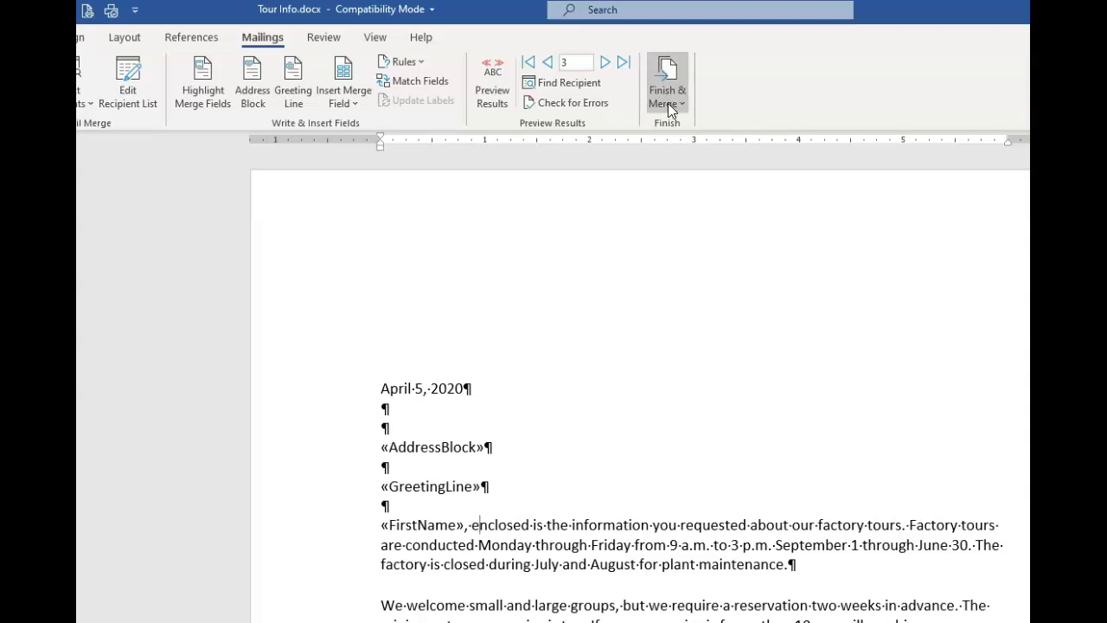
pyautogui.click(668, 103)
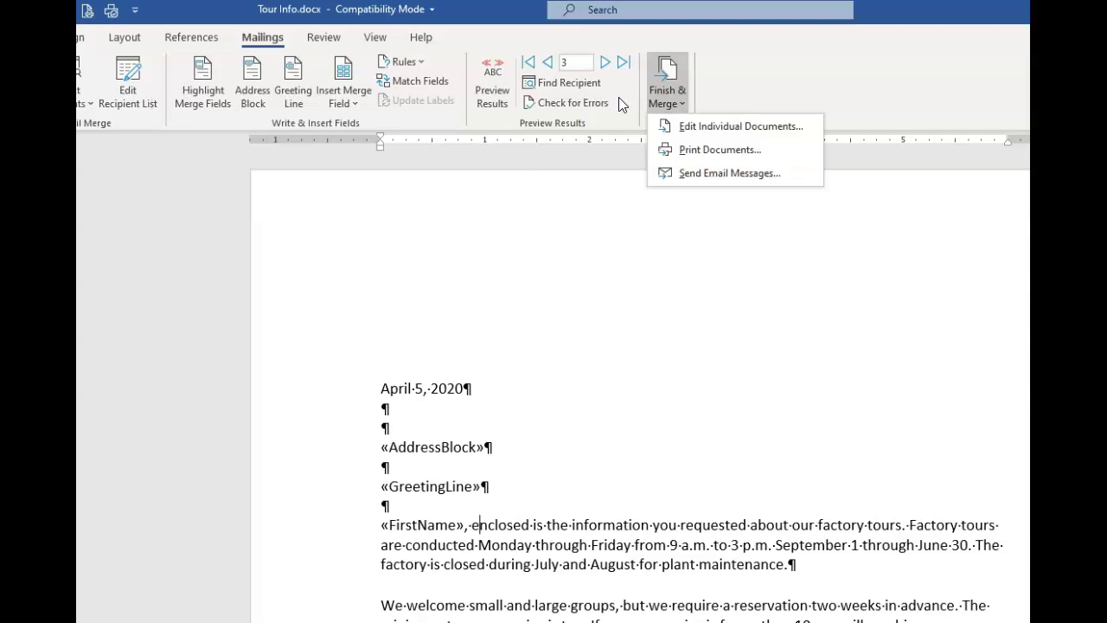
pyautogui.click(684, 128)
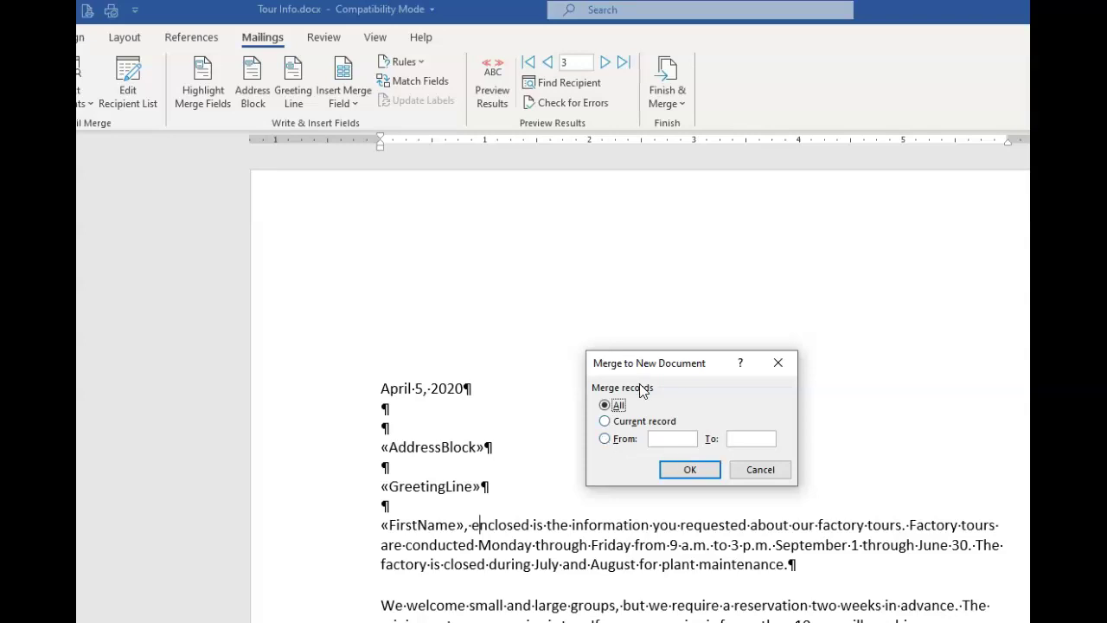
pyautogui.click(679, 473)
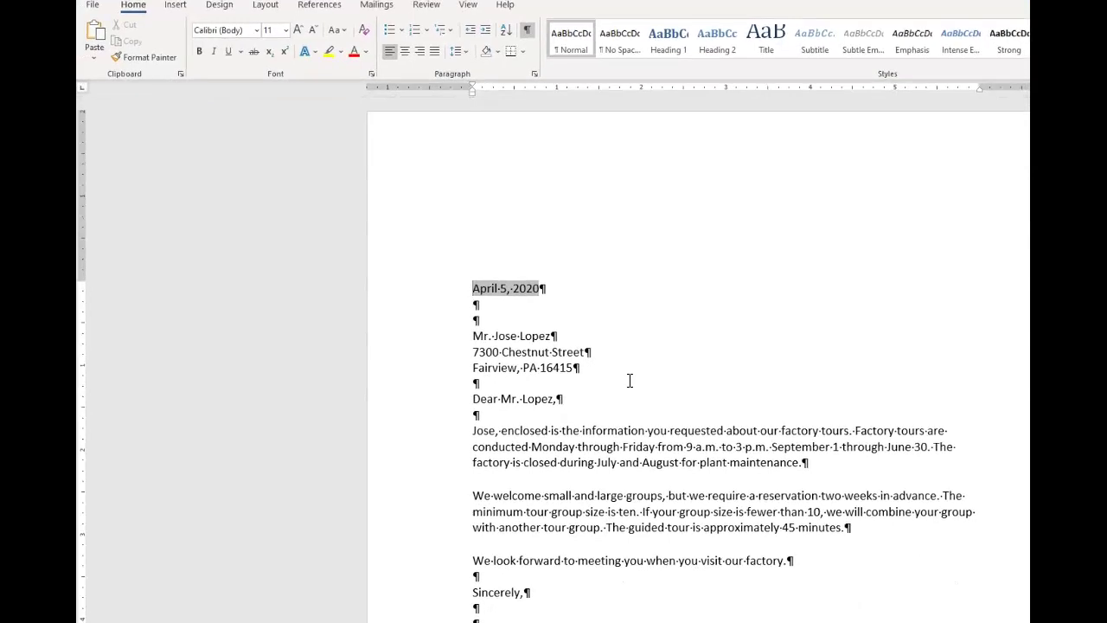
pyautogui.scroll(-5, 629, 380)
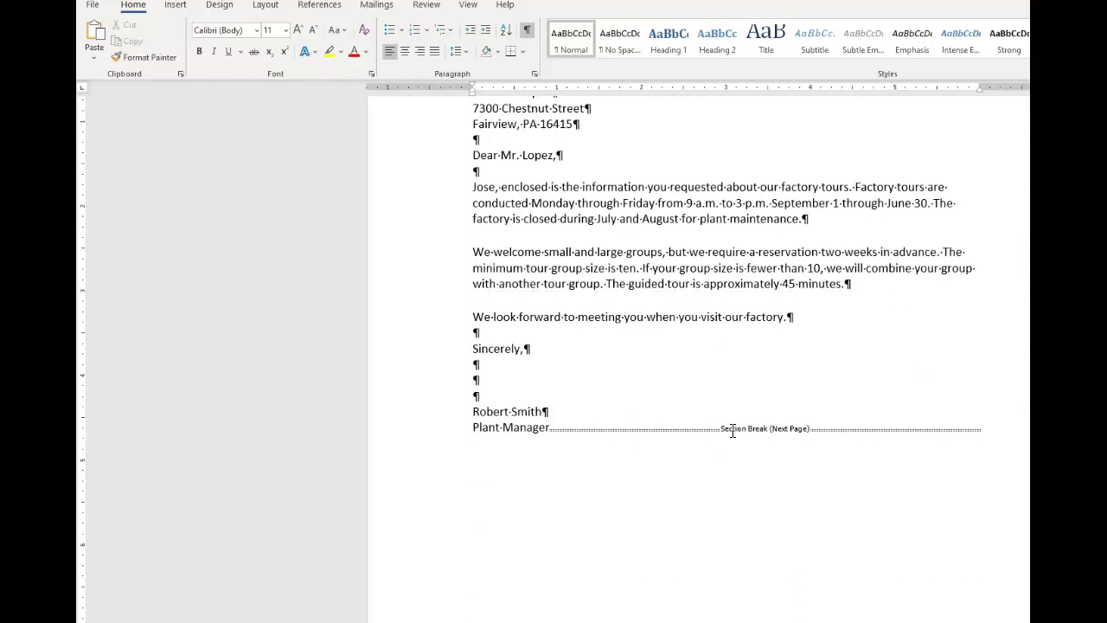
pyautogui.scroll(-10, 613, 430)
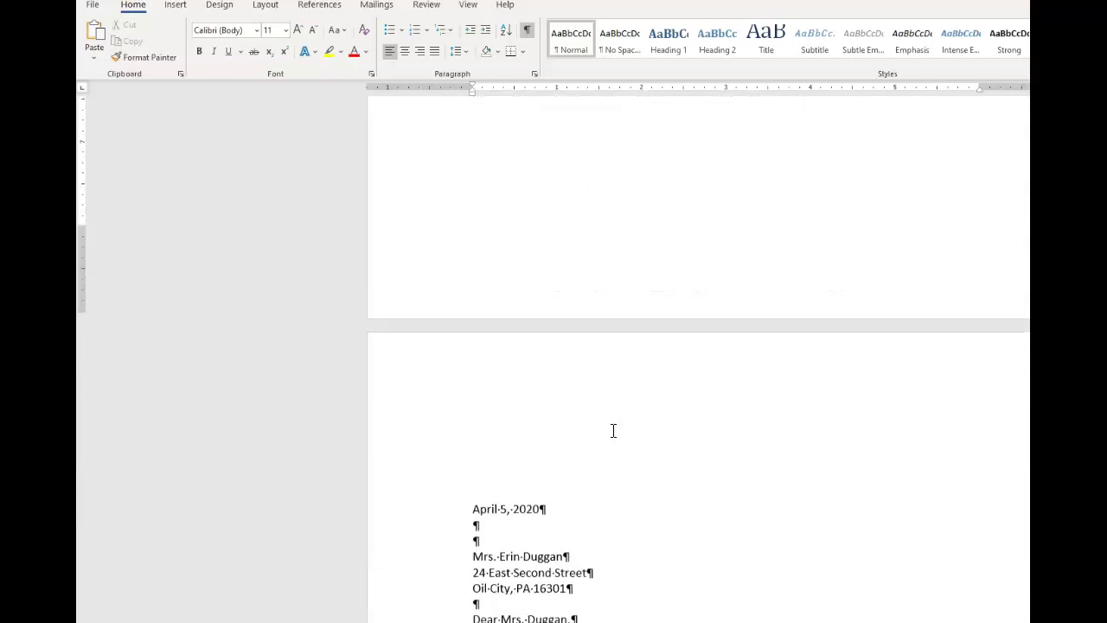
pyautogui.scroll(-8, 613, 431)
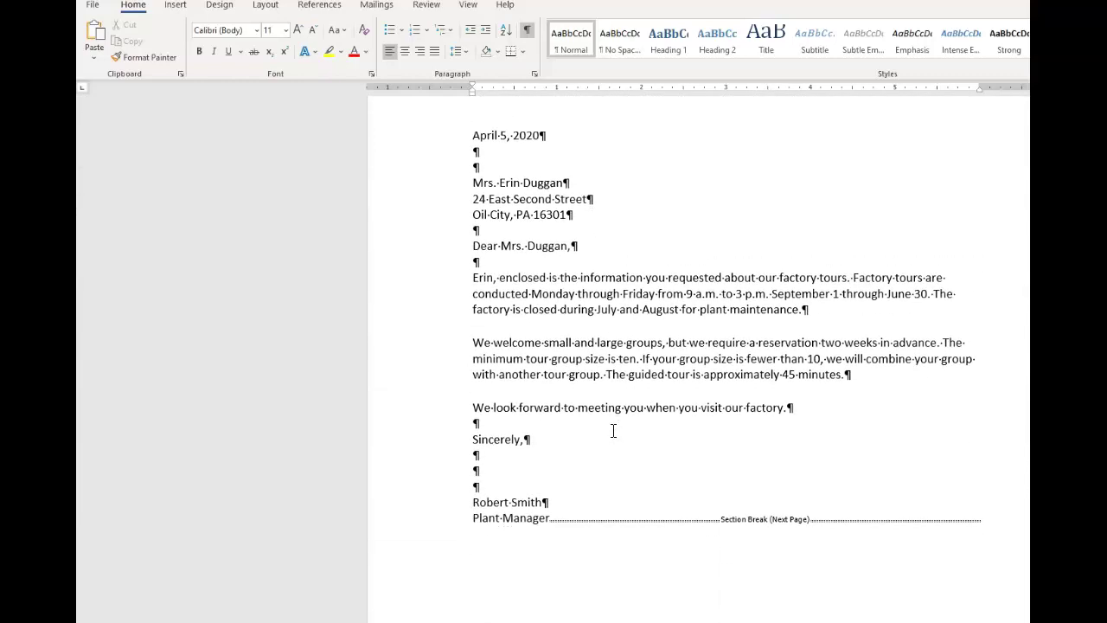
pyautogui.scroll(-15, 613, 431)
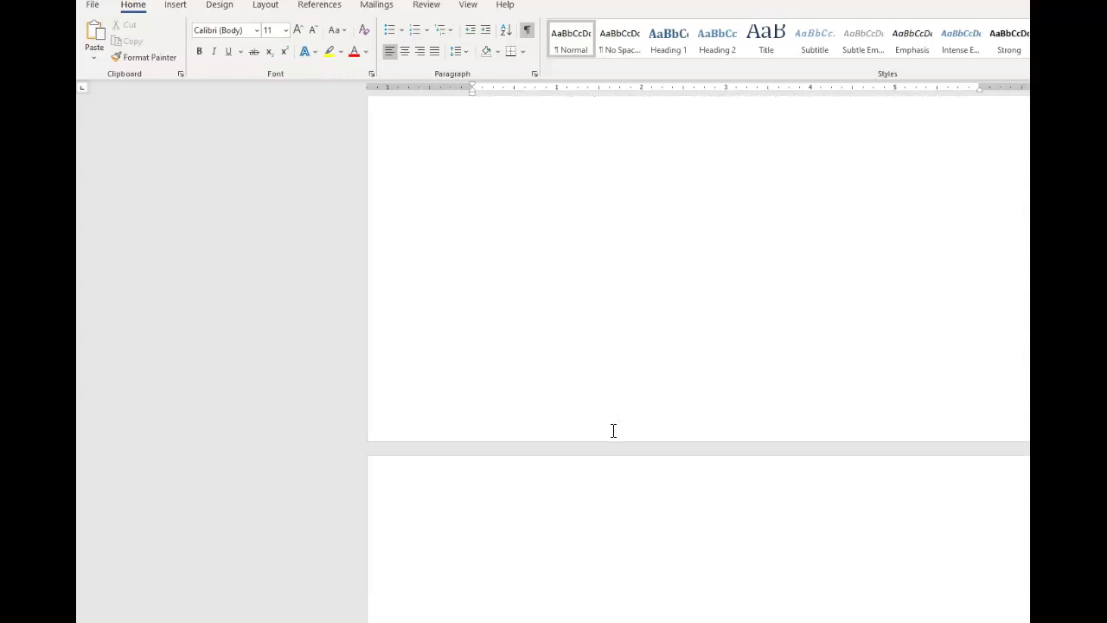
pyautogui.scroll(-3, 613, 430)
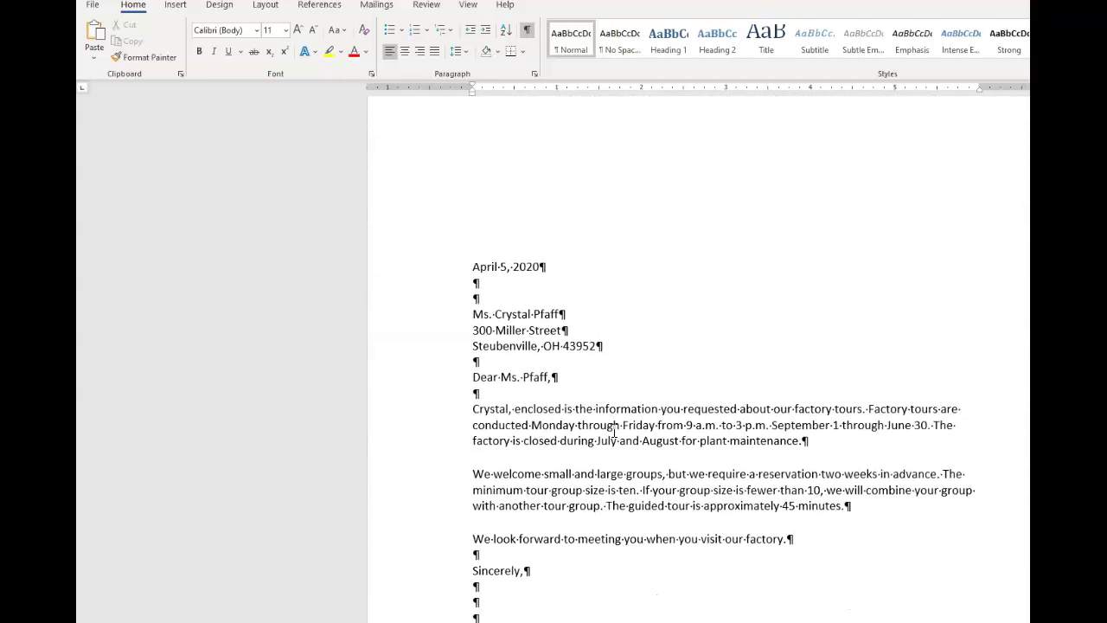
pyautogui.scroll(18, 613, 430)
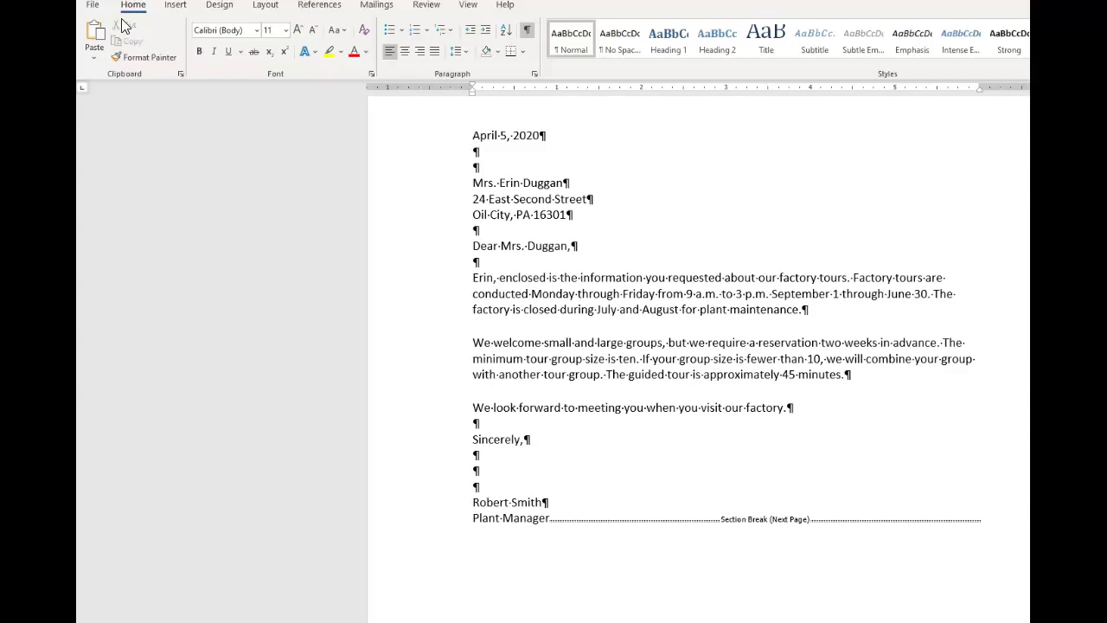
# Close the merged letters document without saving
pyautogui.click(96, 7)
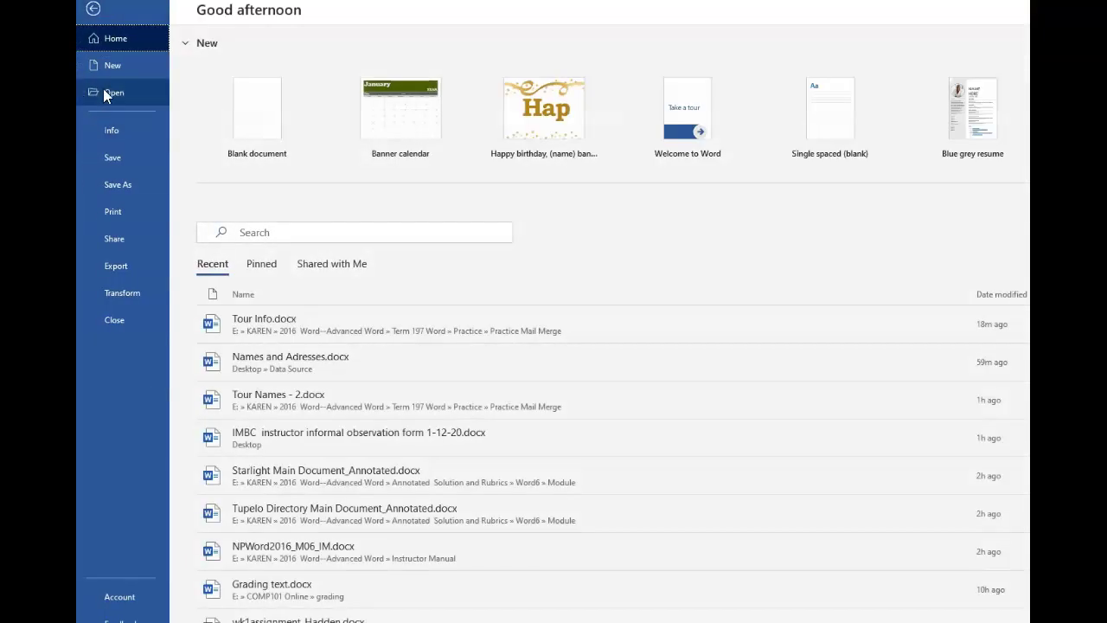
pyautogui.click(115, 320)
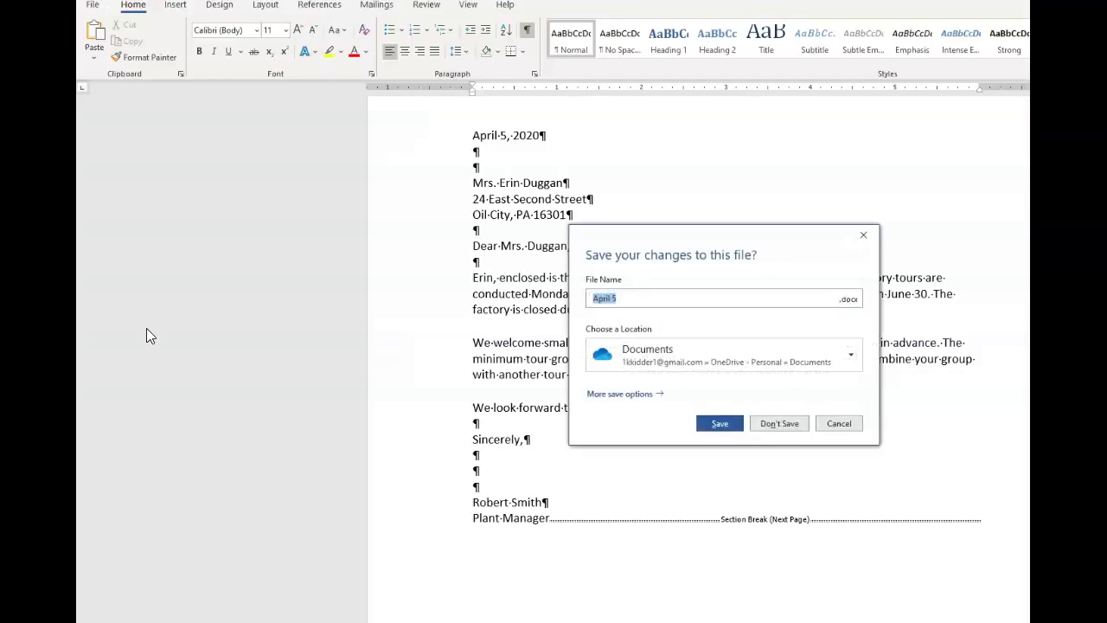
pyautogui.click(779, 423)
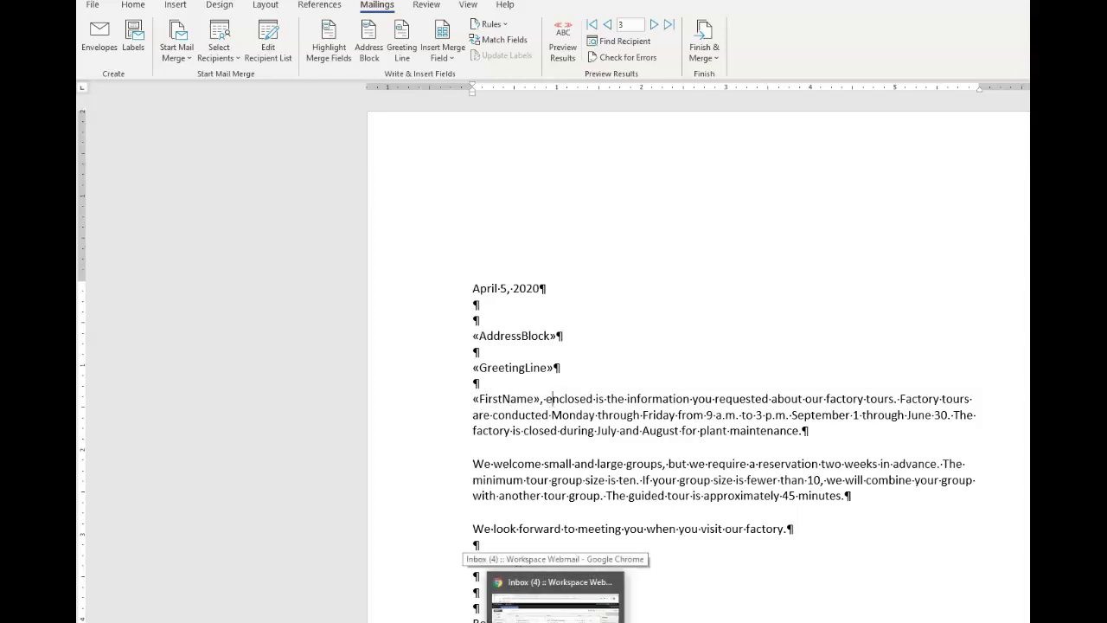
# Delete «FirstName» and its comma so the body starts with a capital 'Enclosed'
pyautogui.click(548, 398)
pyautogui.press('BackSpace')
pyautogui.press('BackSpace')
pyautogui.press('BackSpace')
pyautogui.press('BackSpace')
pyautogui.press('BackSpace')
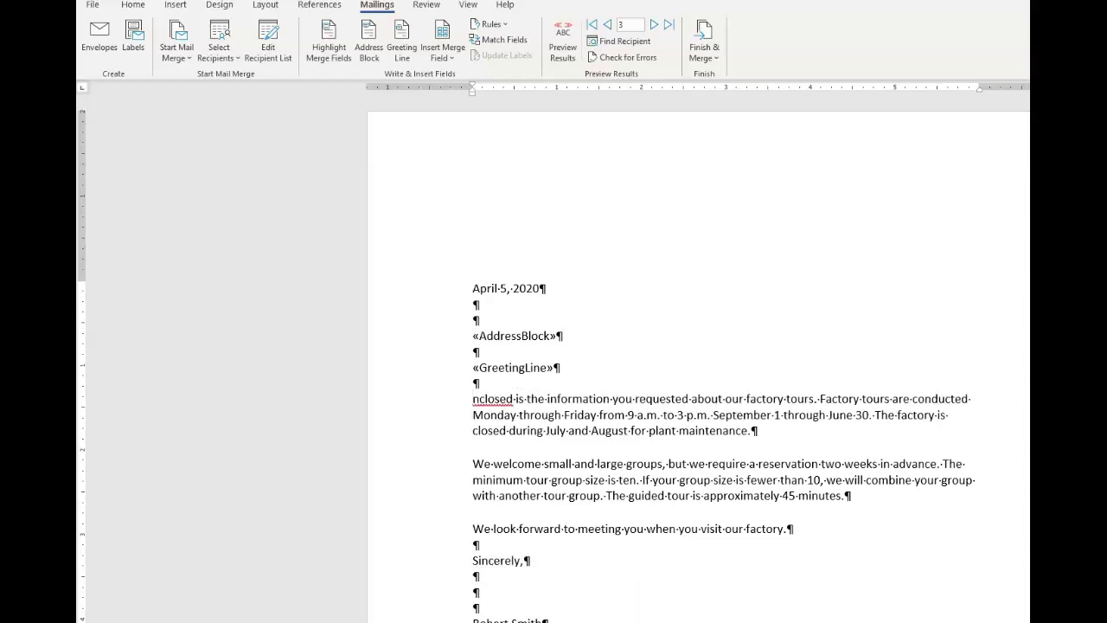
pyautogui.write('E')
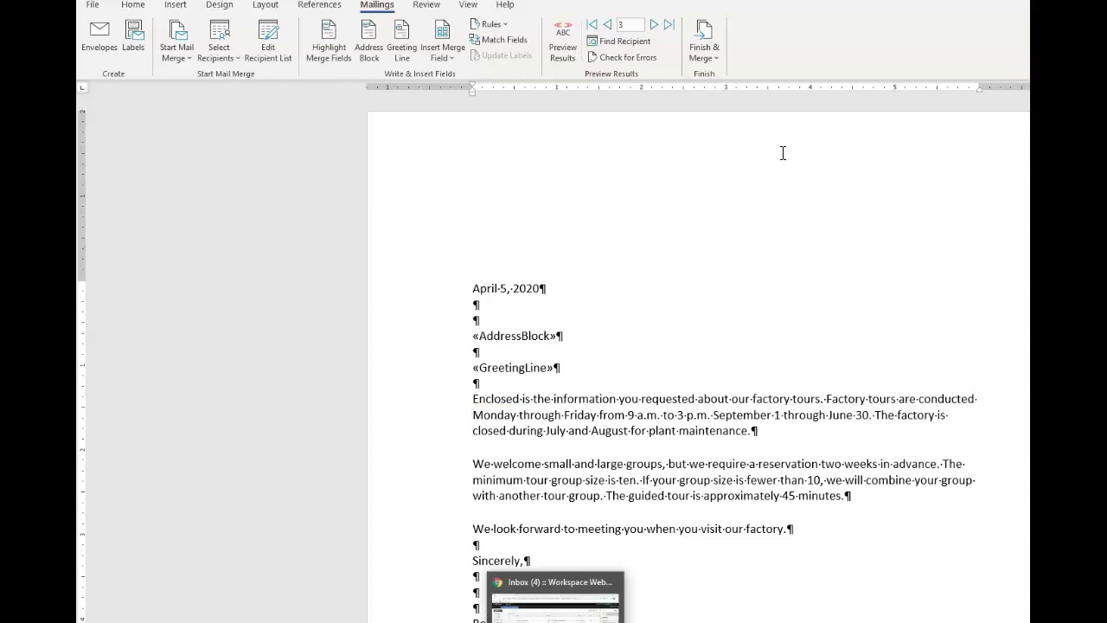
# Re-merge all records into a new document of individual letters
pyautogui.click(718, 55)
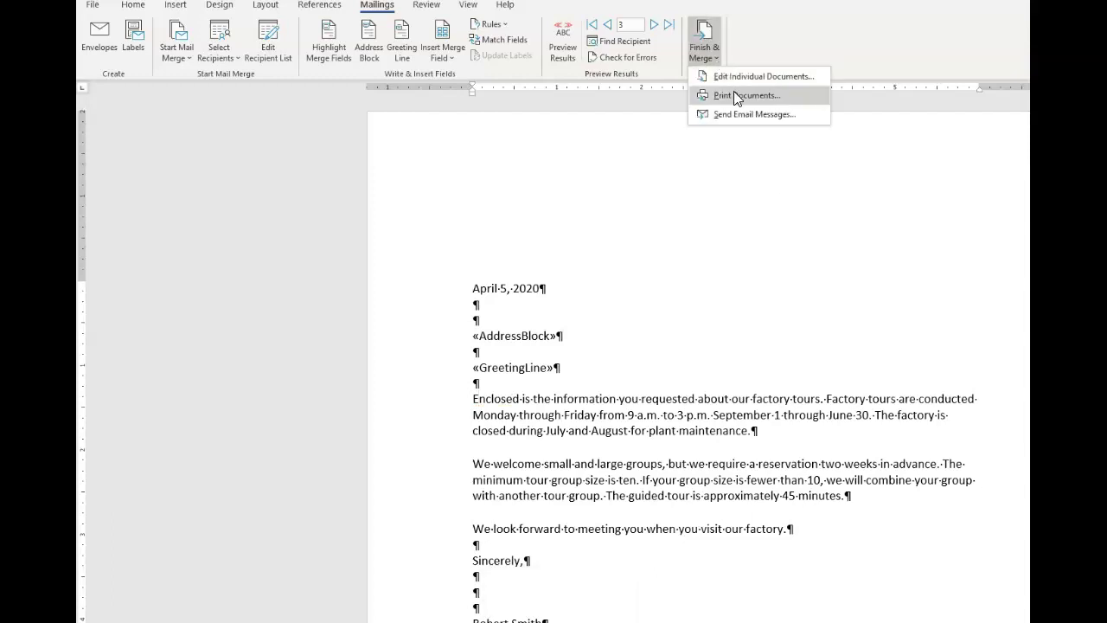
pyautogui.click(739, 75)
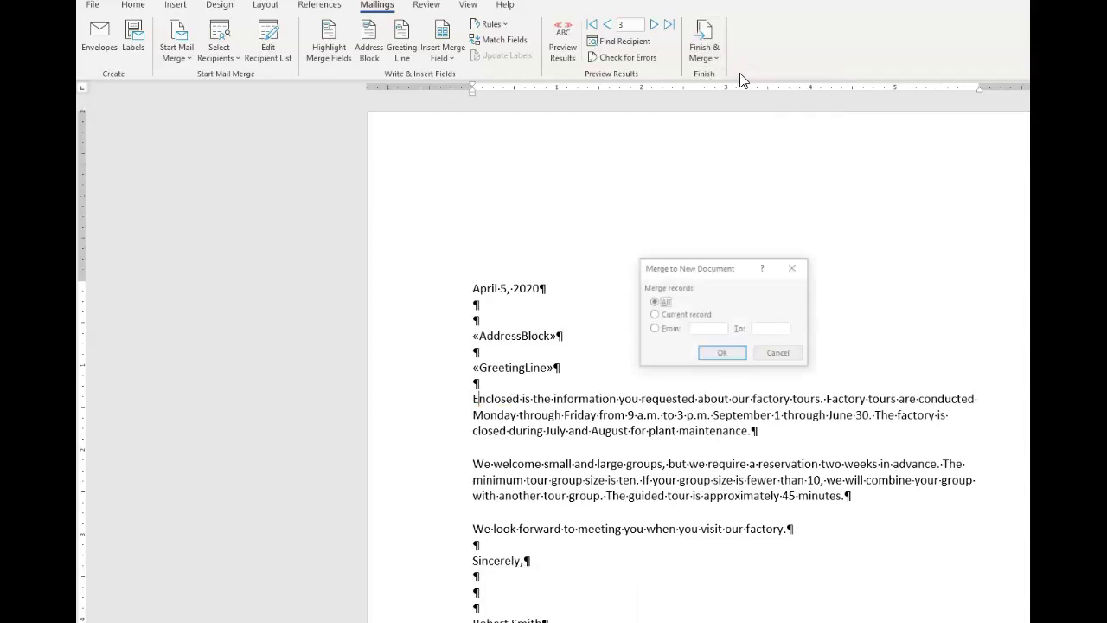
pyautogui.click(721, 356)
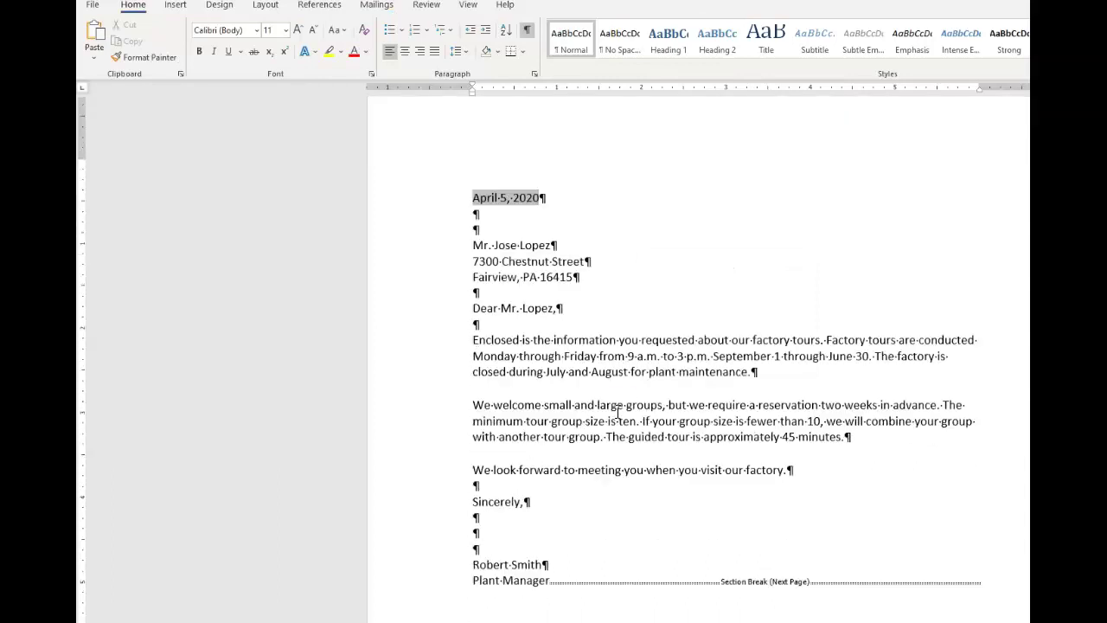
# Scroll the re-merged letters, then close that document without saving
pyautogui.scroll(-3, 617, 413)
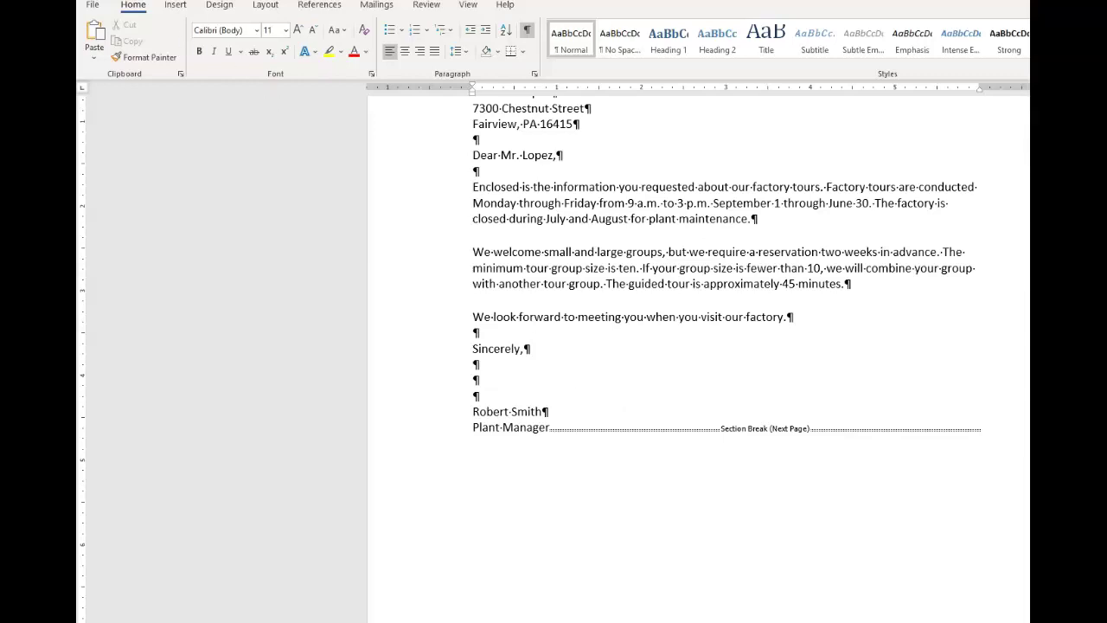
pyautogui.click(93, 7)
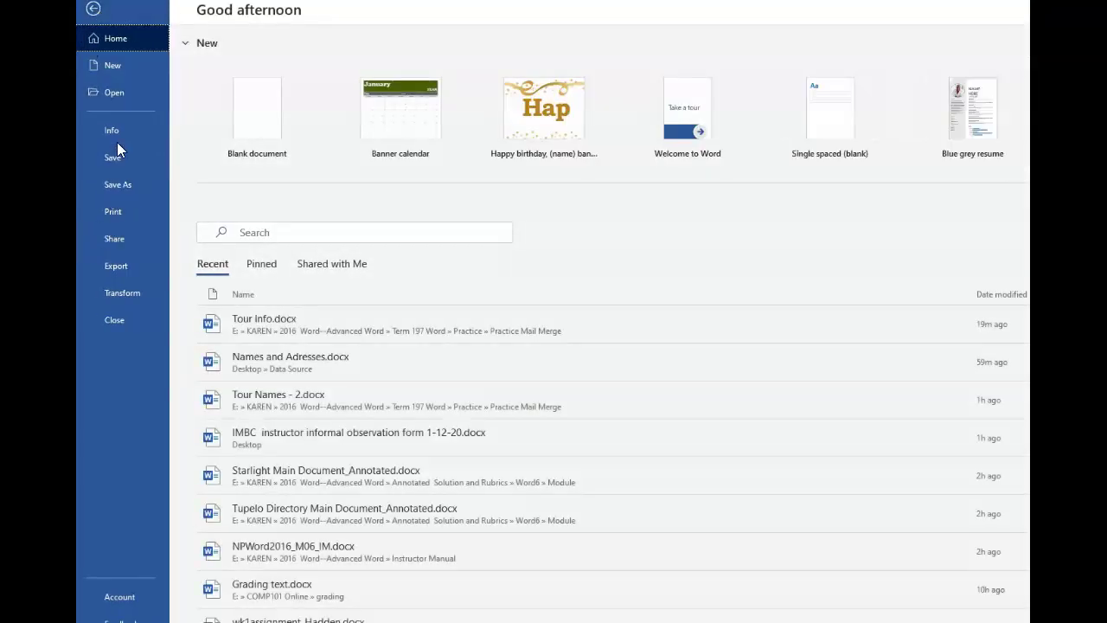
pyautogui.click(117, 321)
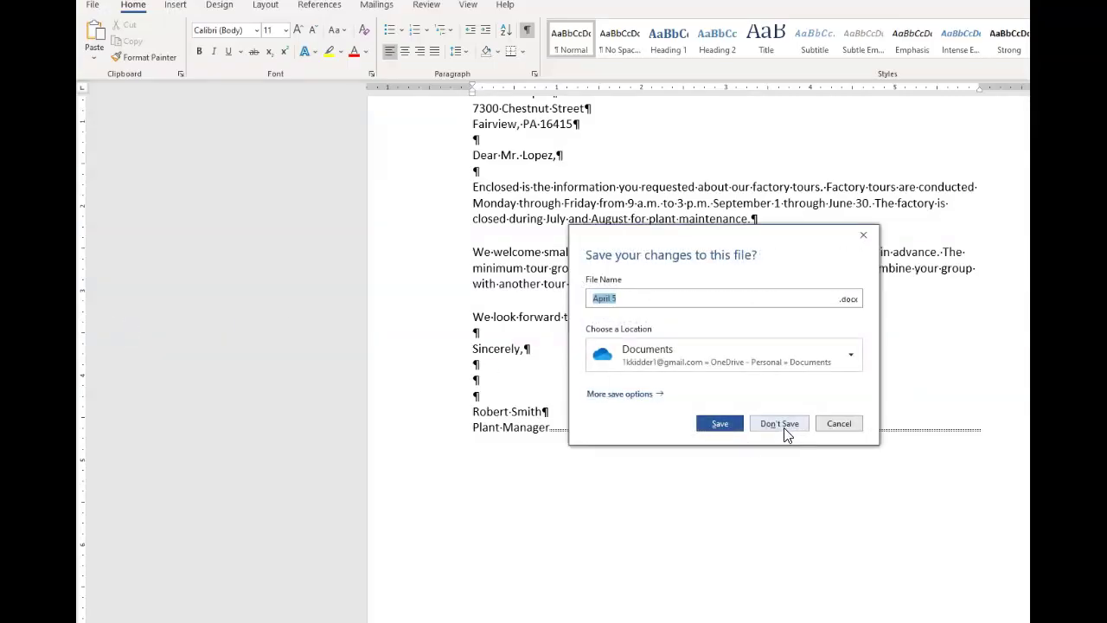
pyautogui.click(784, 428)
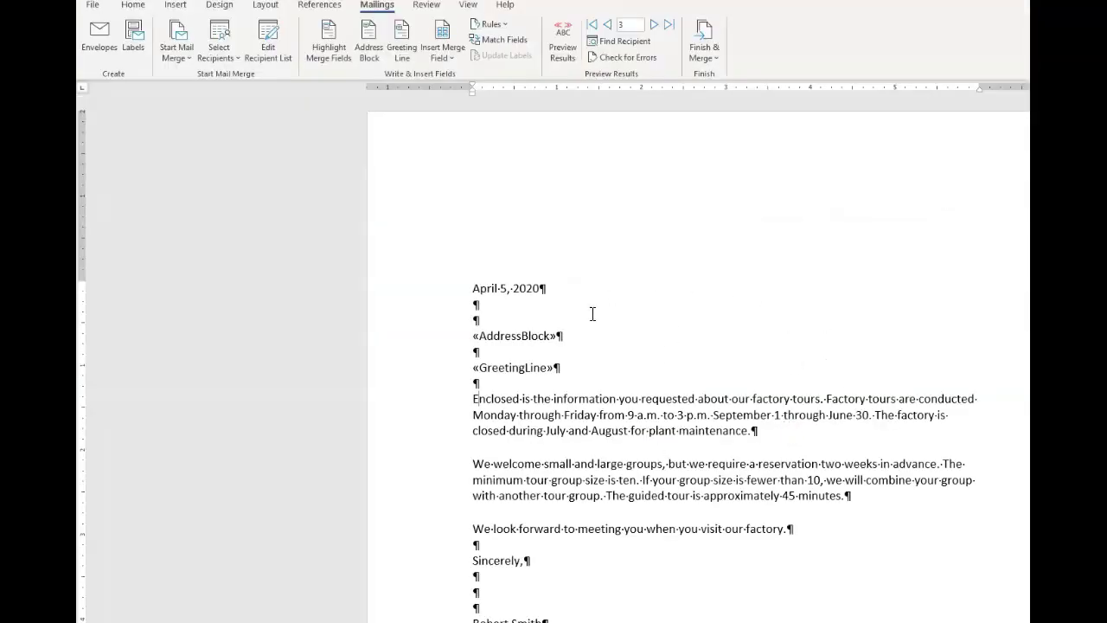